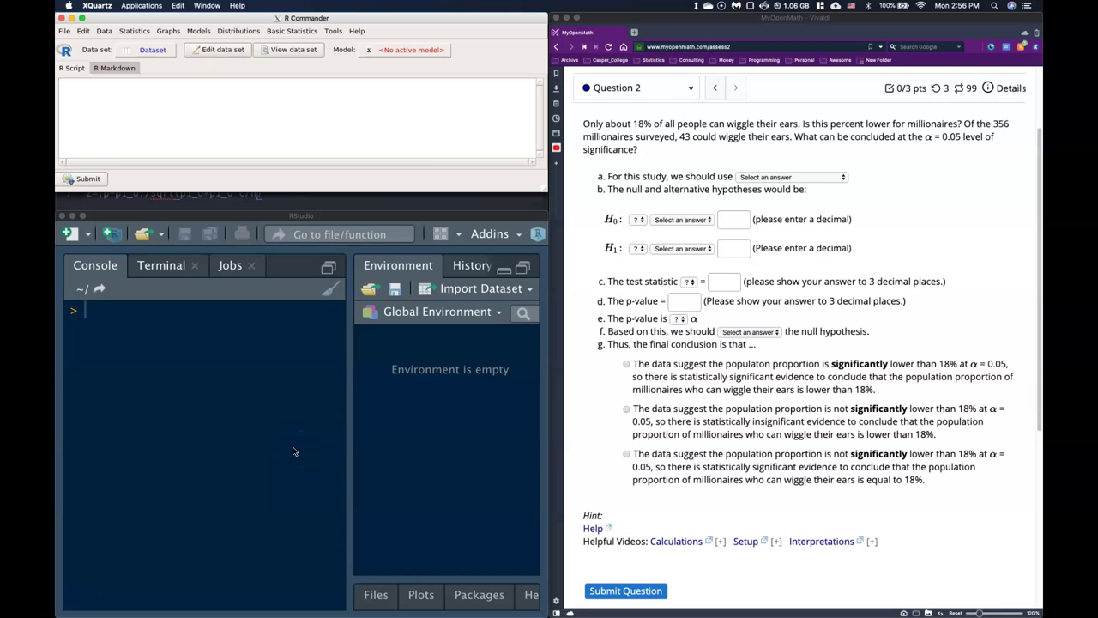
Bring the untitled Atom formula notes forward and put the caret in the one-proportion z formula.
click(320, 205)
click(272, 209)
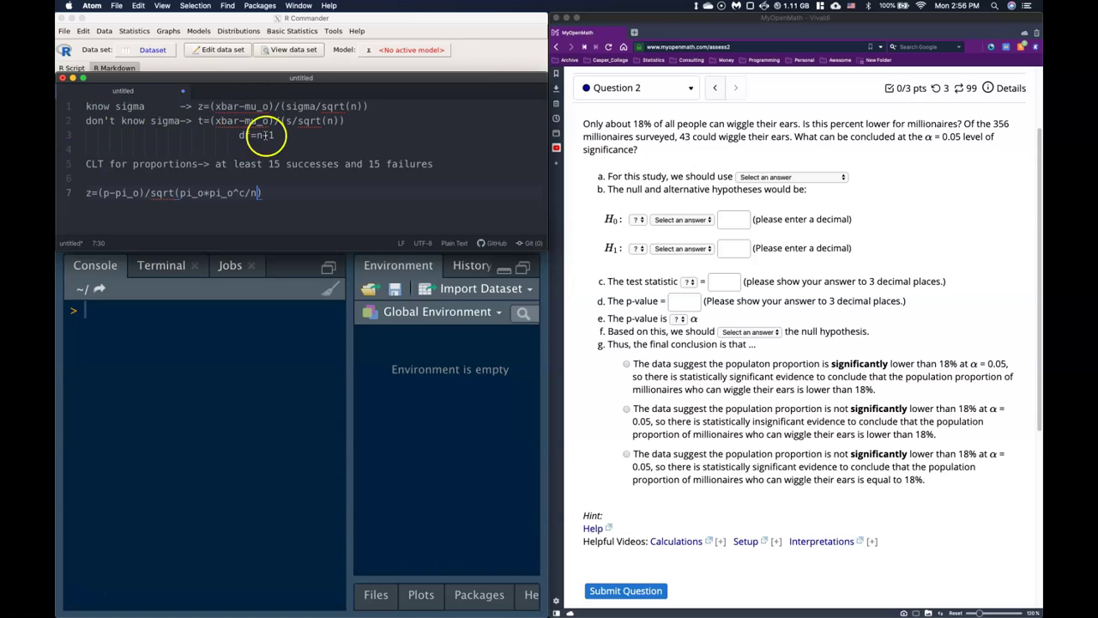
click(181, 194)
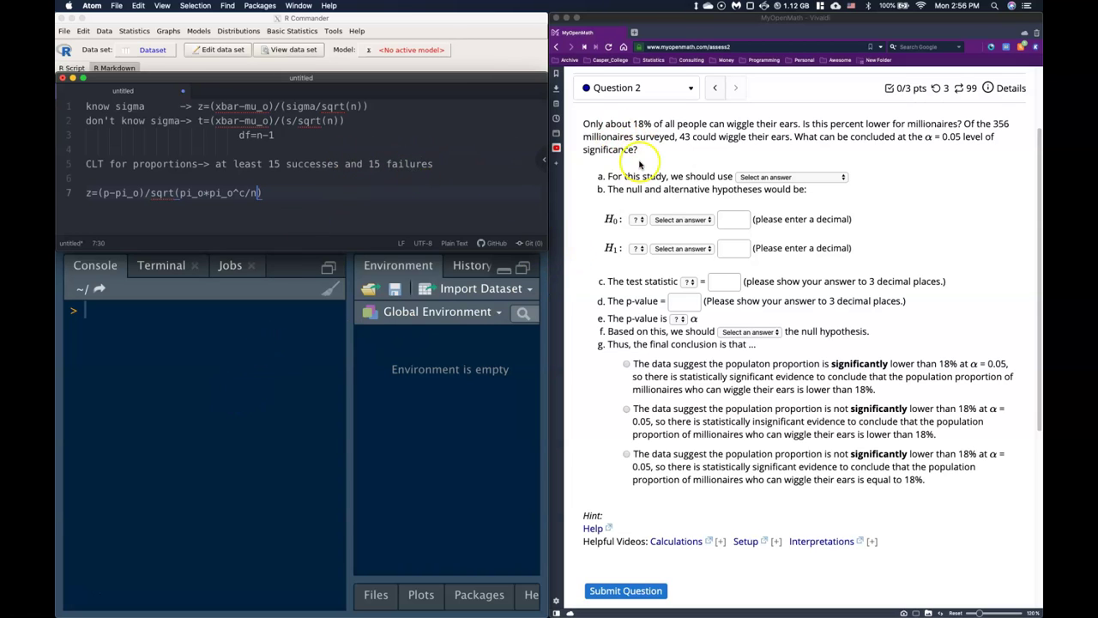
Choose 'z-test for a population proportion' for part a and set both hypothesis parameters to π.
click(641, 162)
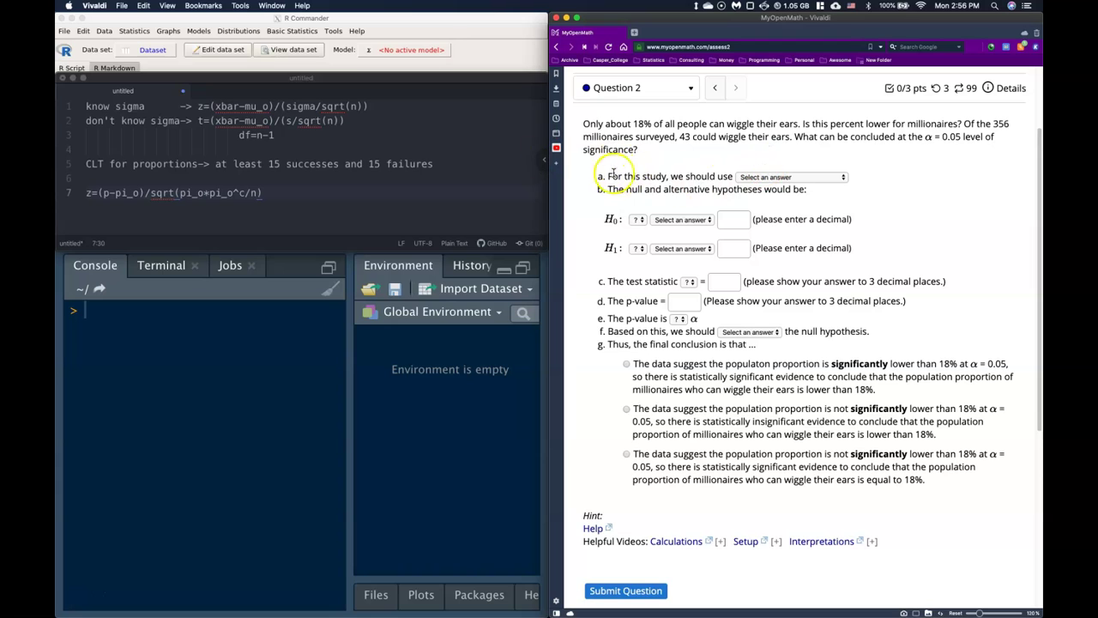
click(769, 177)
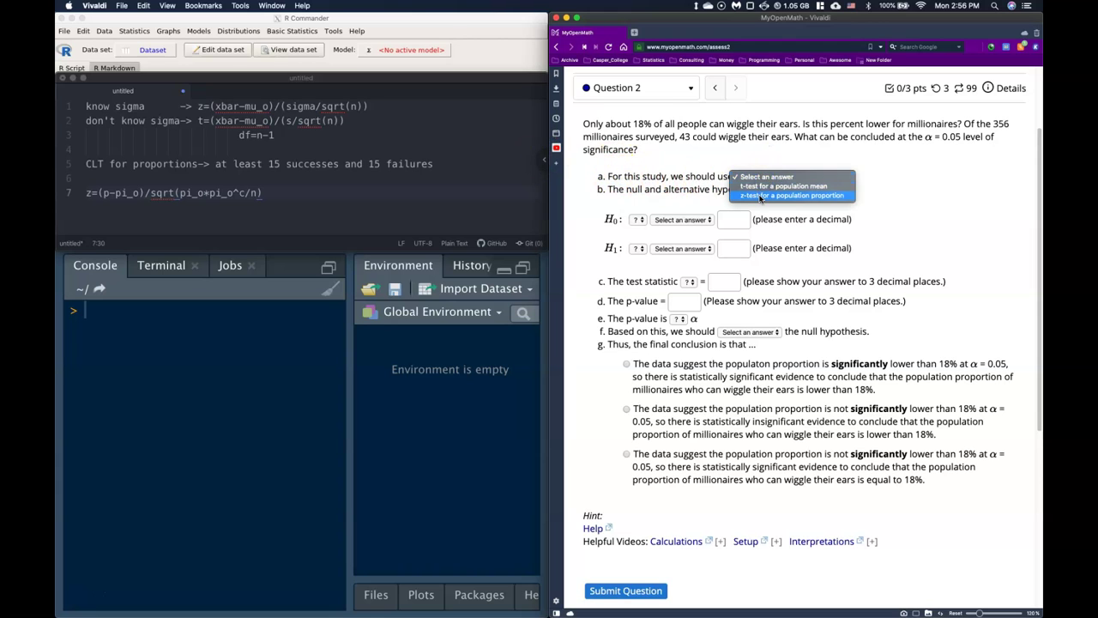
click(594, 258)
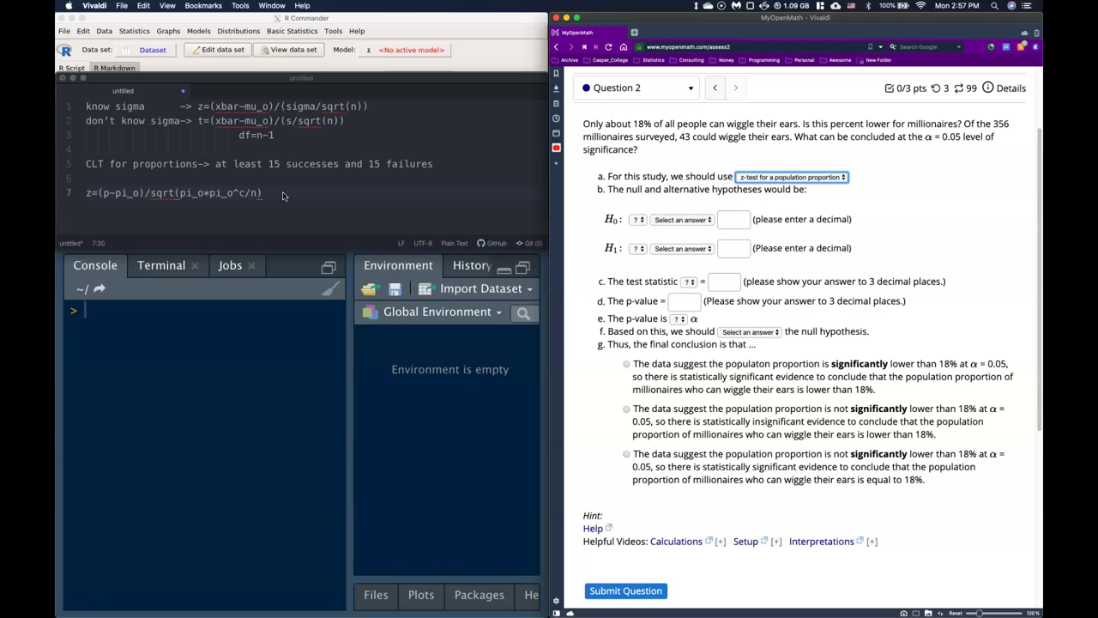
click(641, 219)
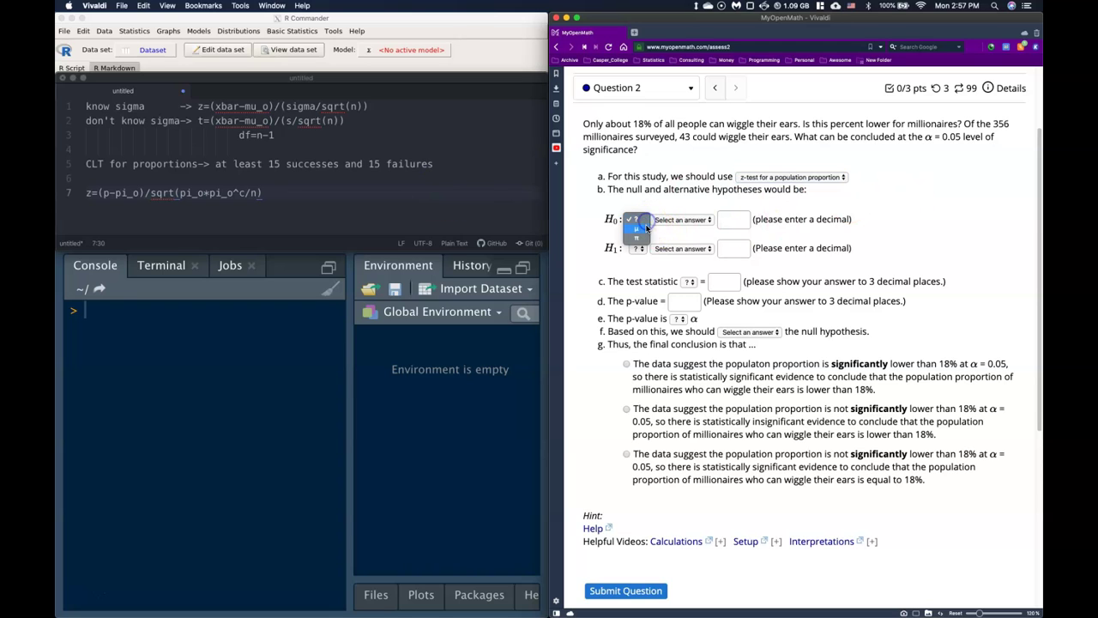
click(635, 237)
click(637, 247)
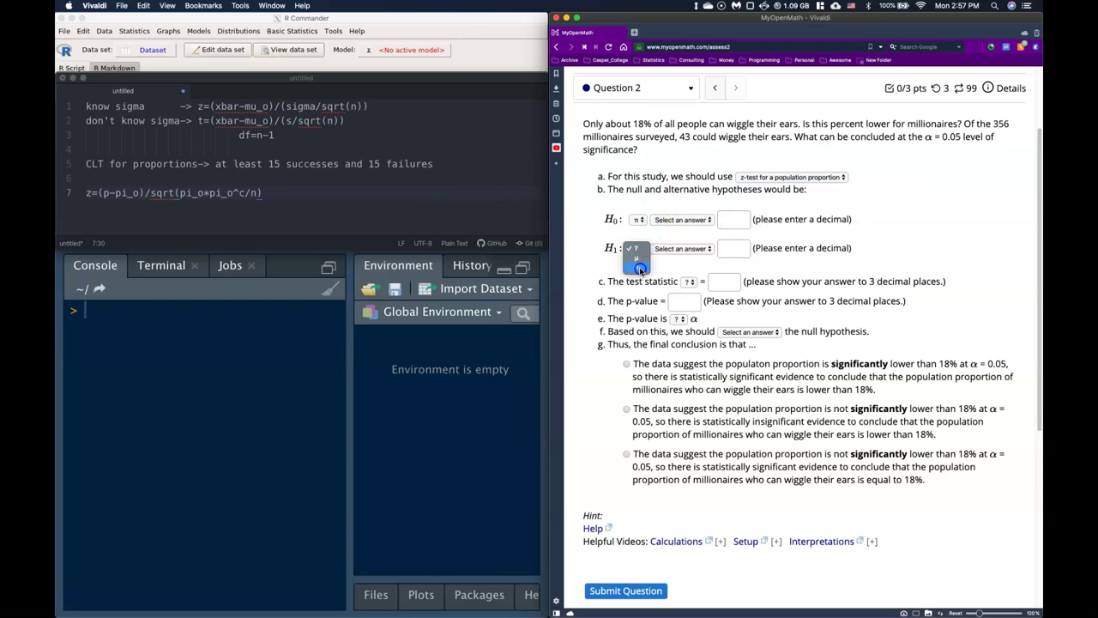
click(640, 268)
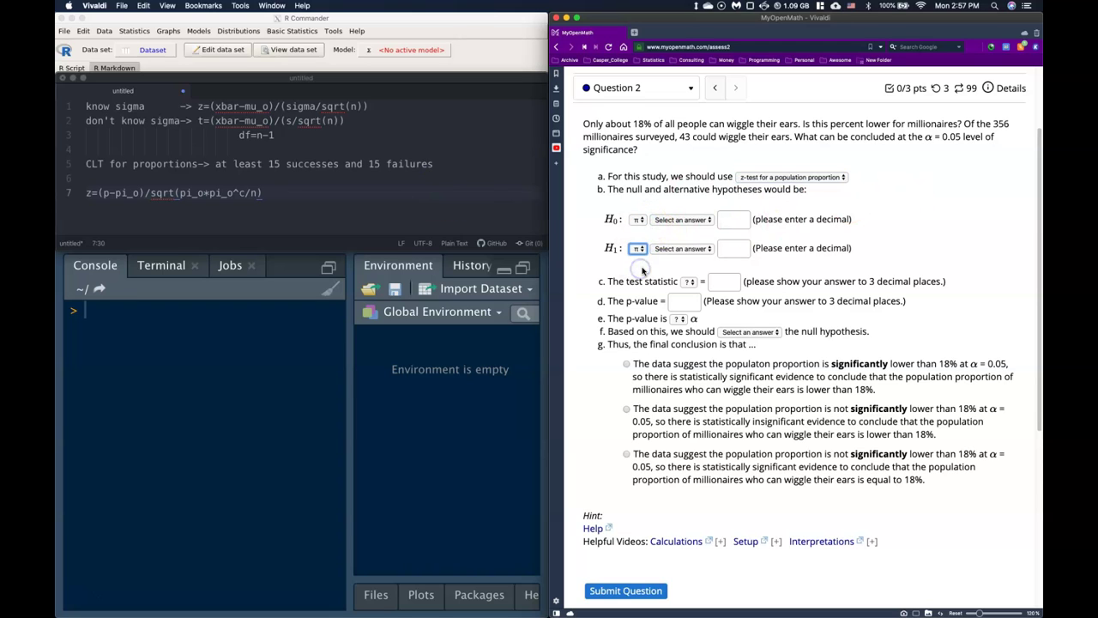
Complete the hypotheses as H0: π = 0.18 and H1: π < 0.18.
click(682, 221)
click(668, 239)
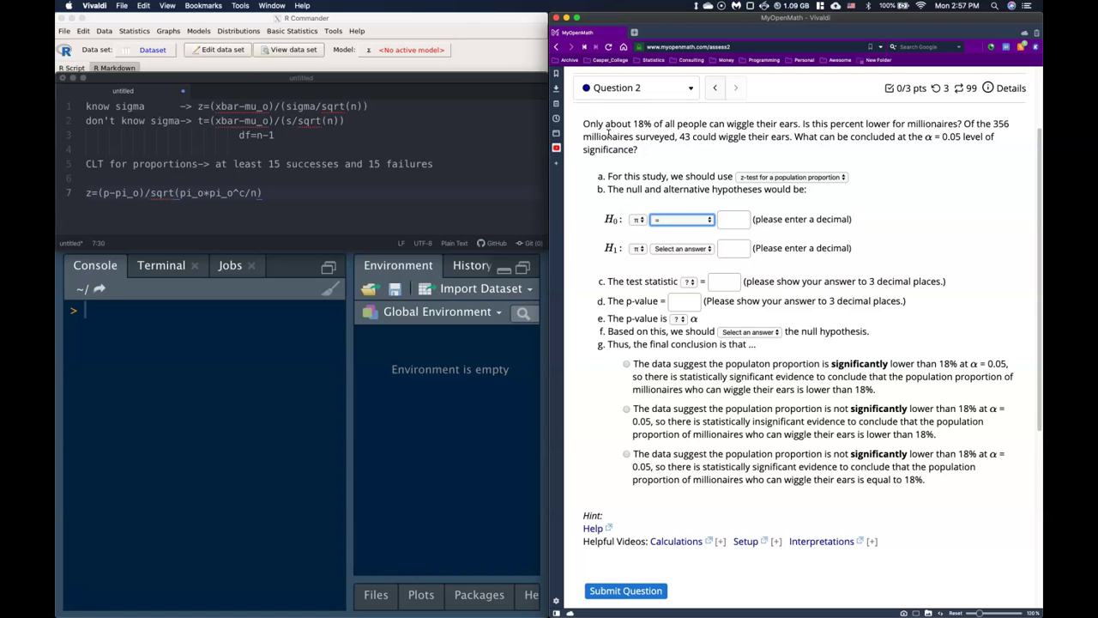
click(734, 221)
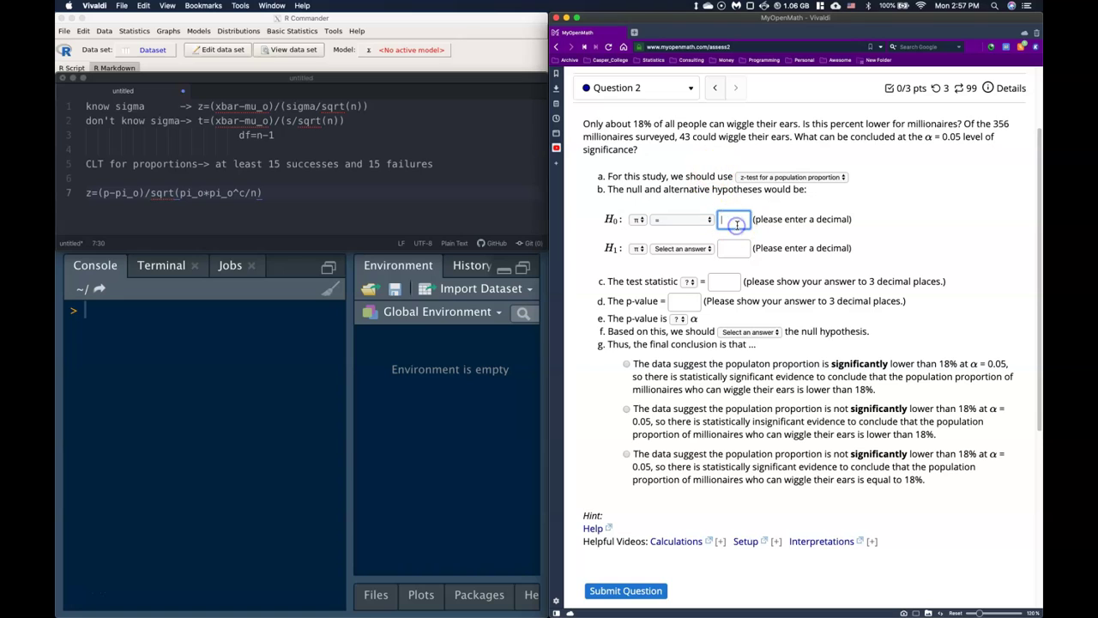
text(0.18)
click(691, 248)
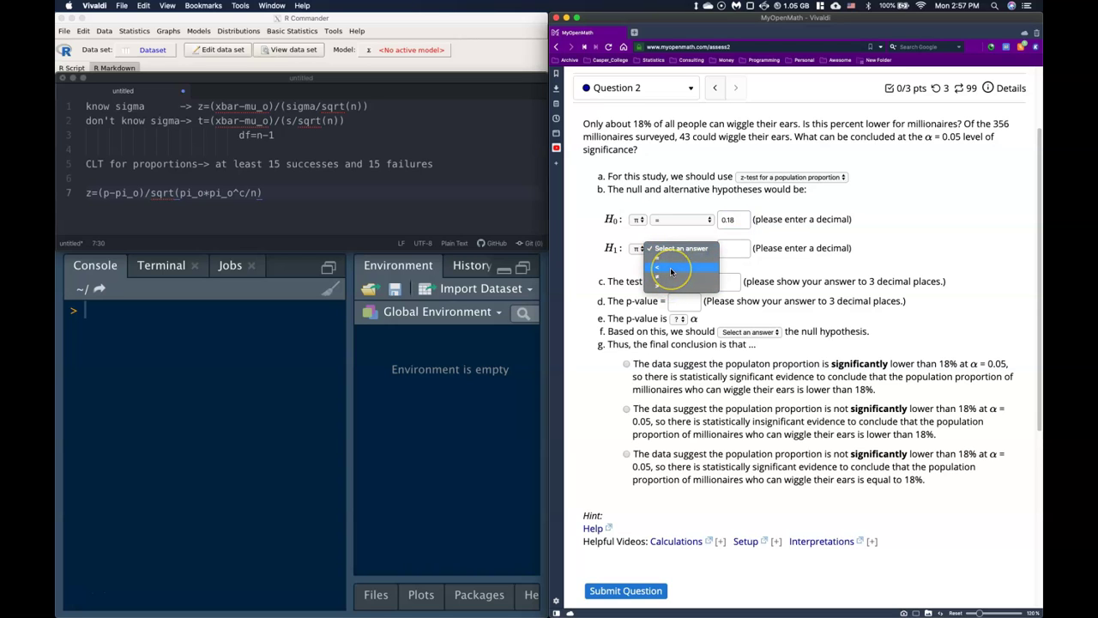
click(671, 269)
click(736, 249)
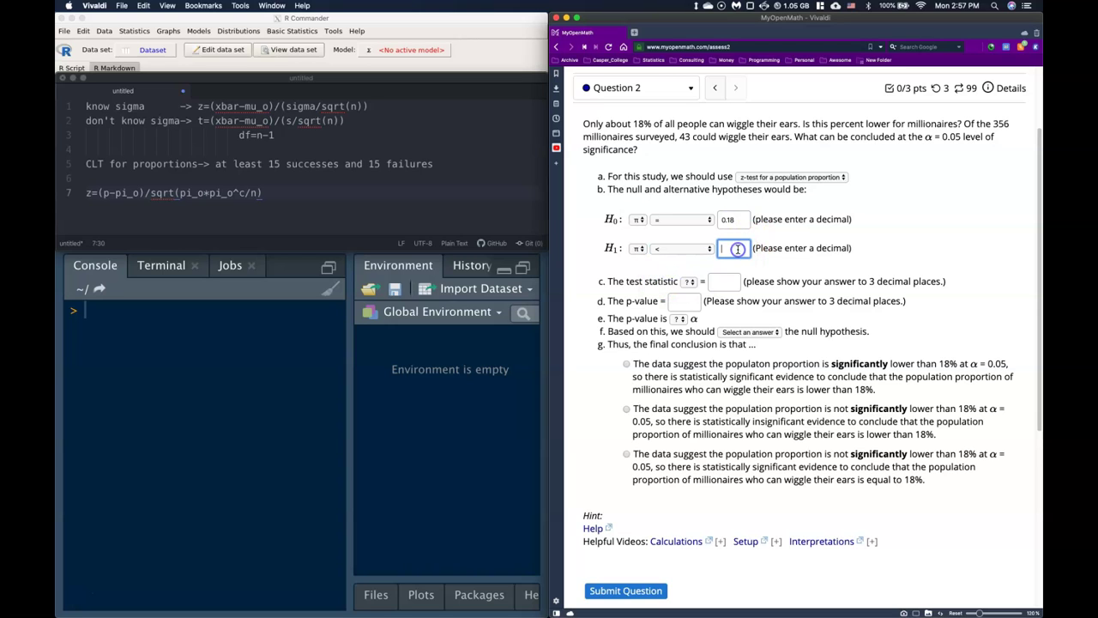
text(0.18)
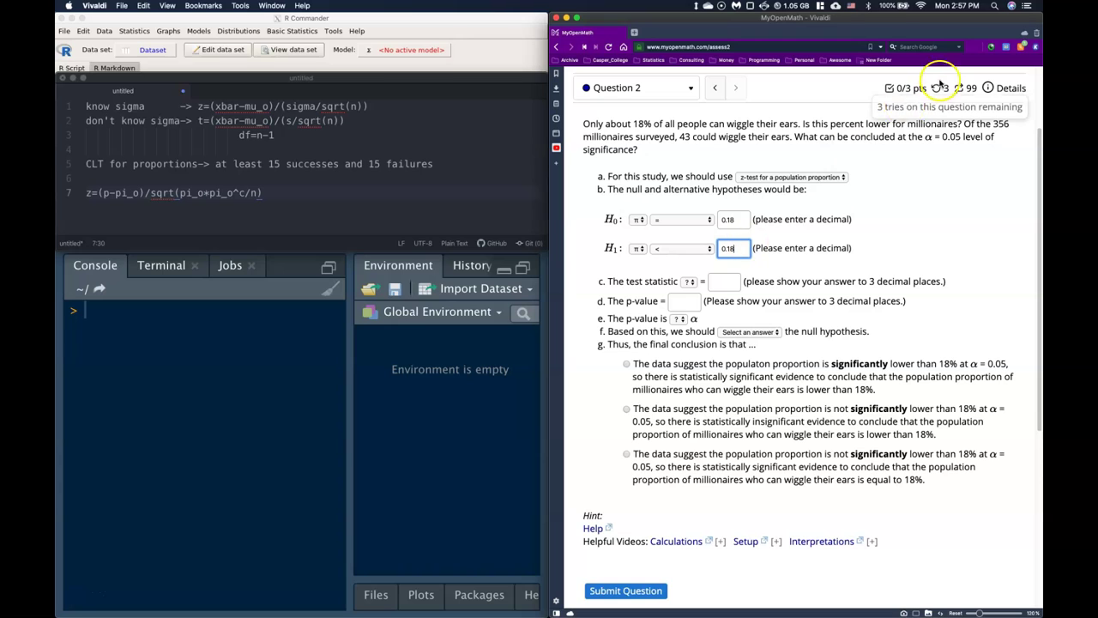
click(927, 204)
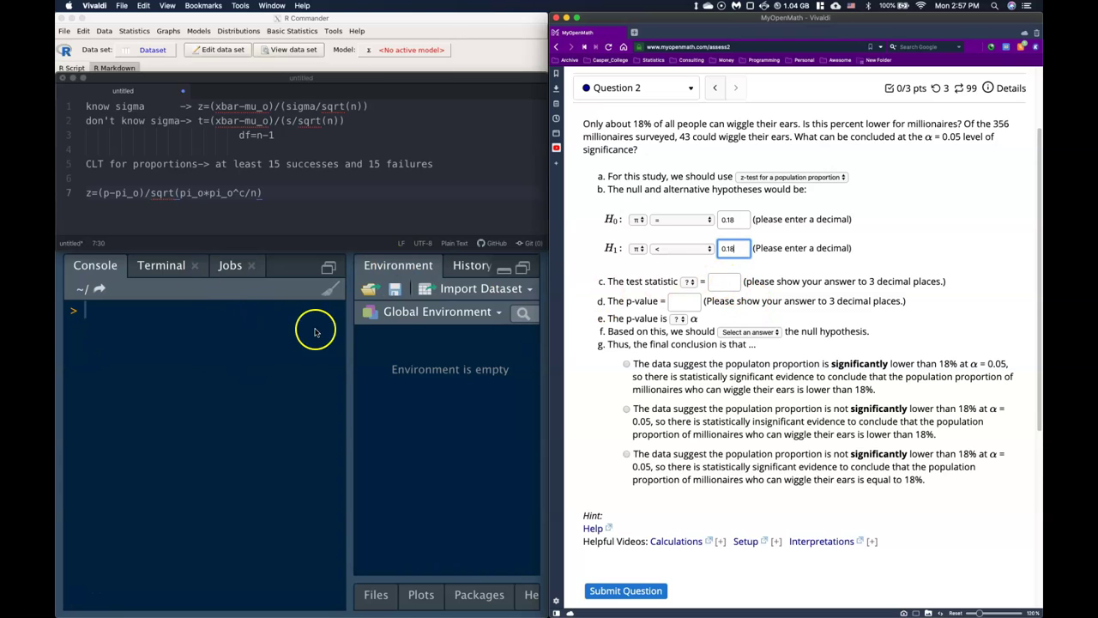
Store n=356 and alpha=0.05 in the R console.
click(149, 315)
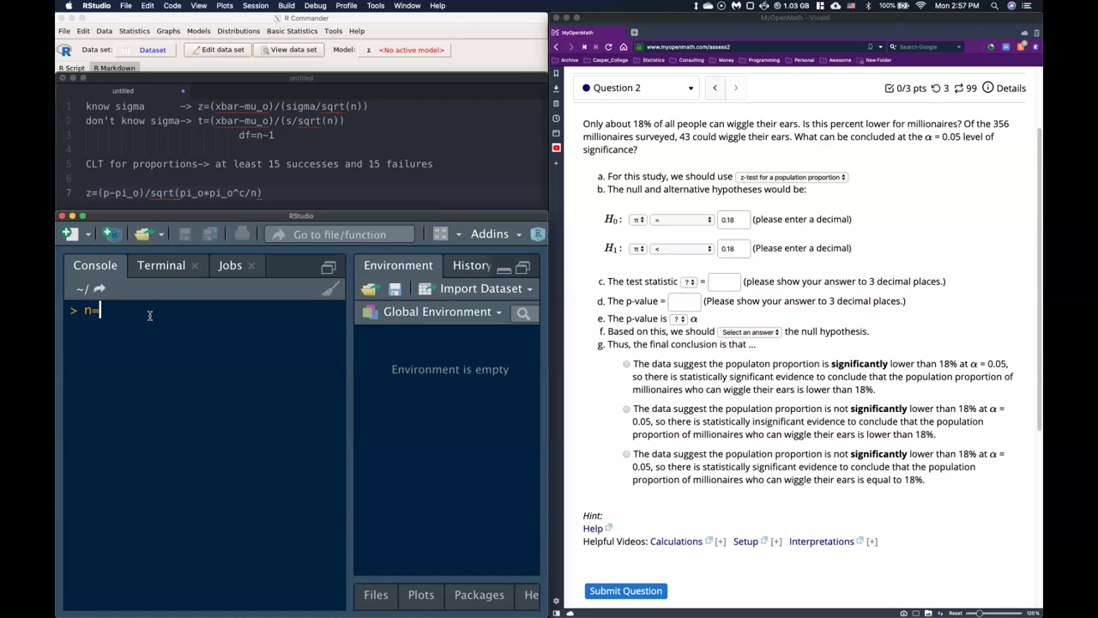
text(n=356)
key(Return)
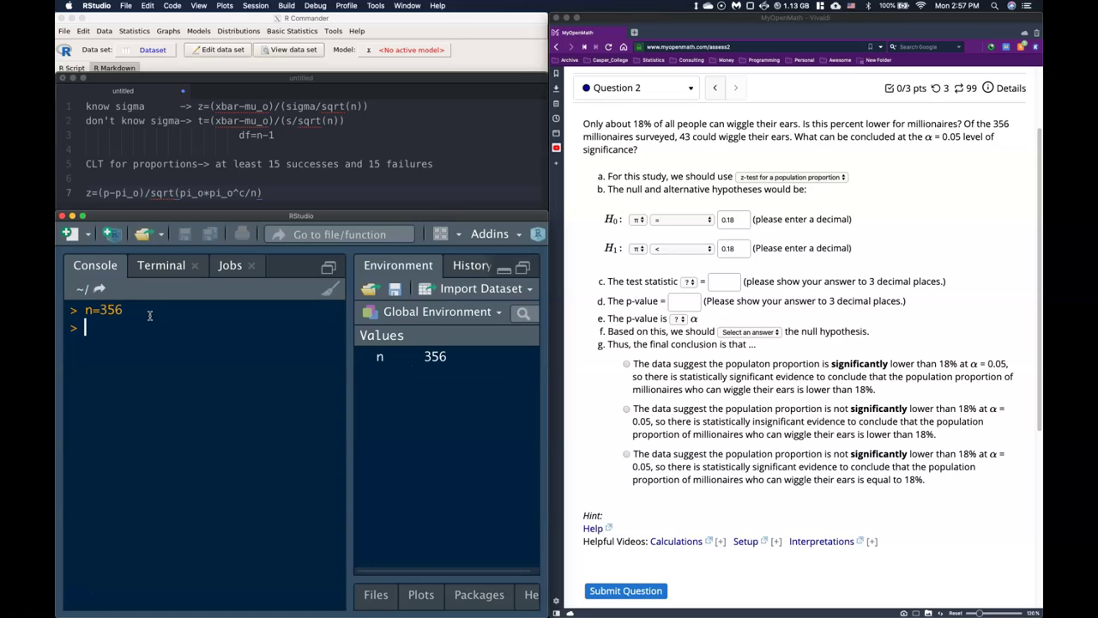
text(alpha=0.05)
key(Return)
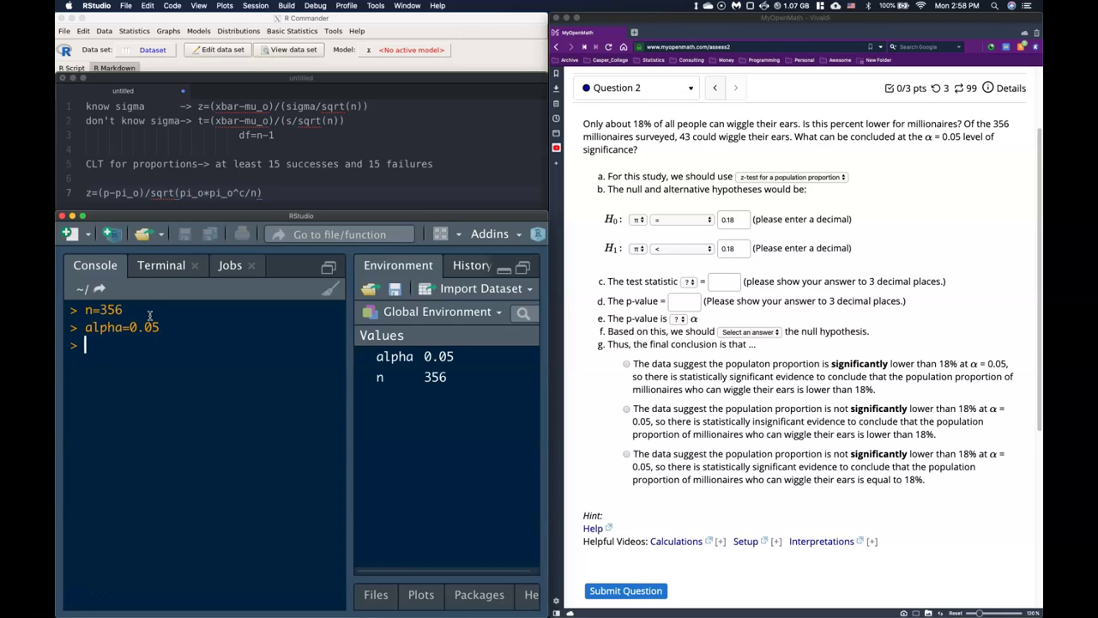
Store the sample proportion p=43/n and the hypothesised proportion pi_o=0.18.
click(193, 423)
key(Return)
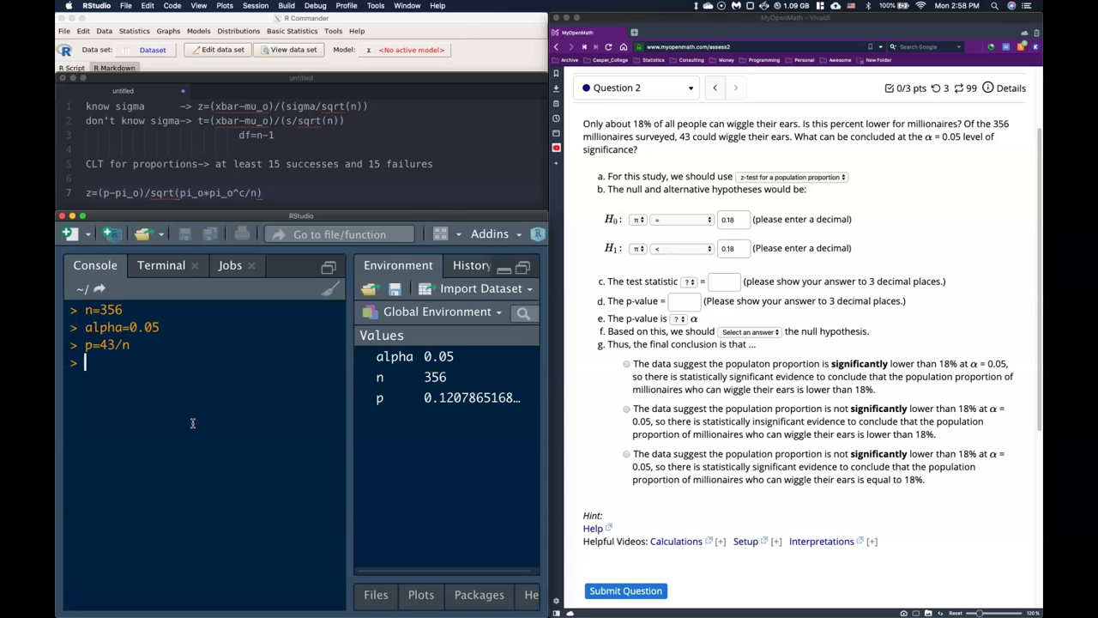
text(pi_0)
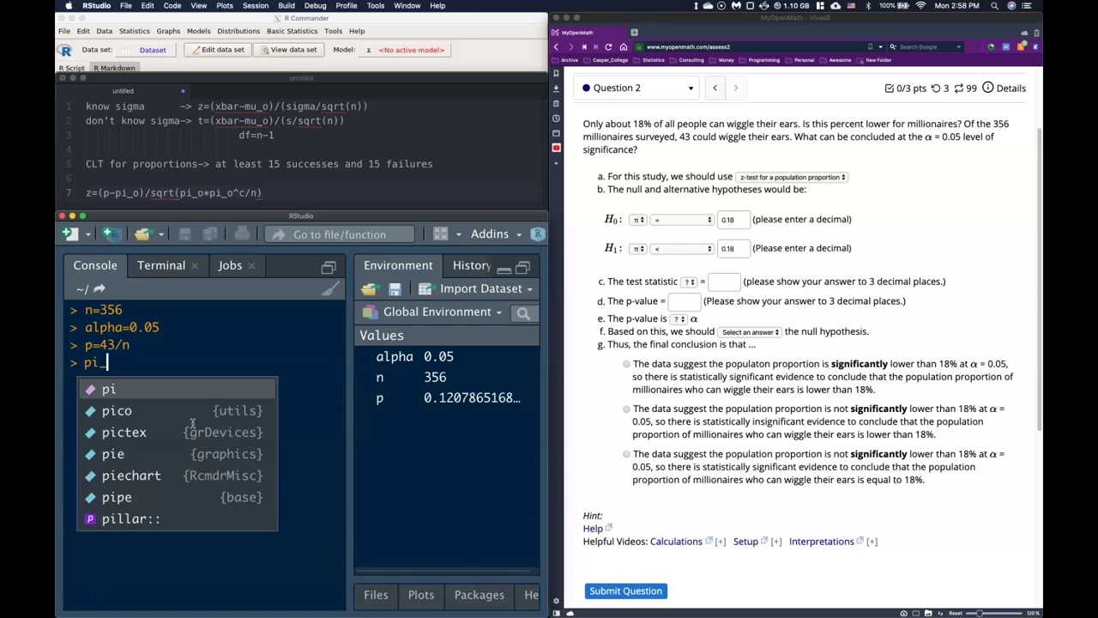
key(BackSpace)
key(BackSpace)
text(_o=0.0)
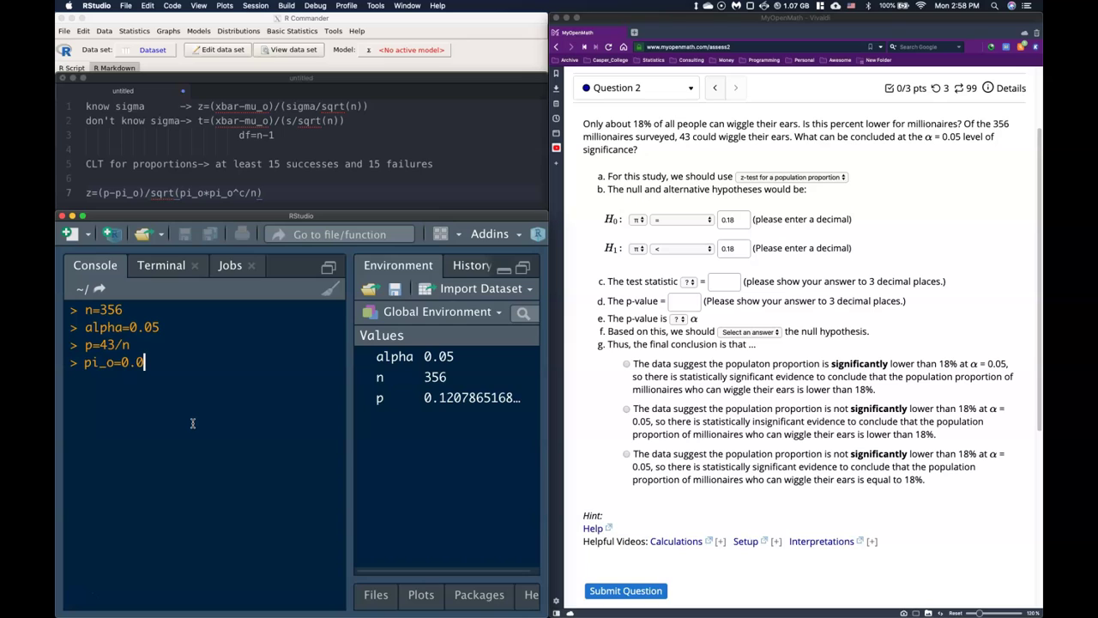
text(8)
key(Return)
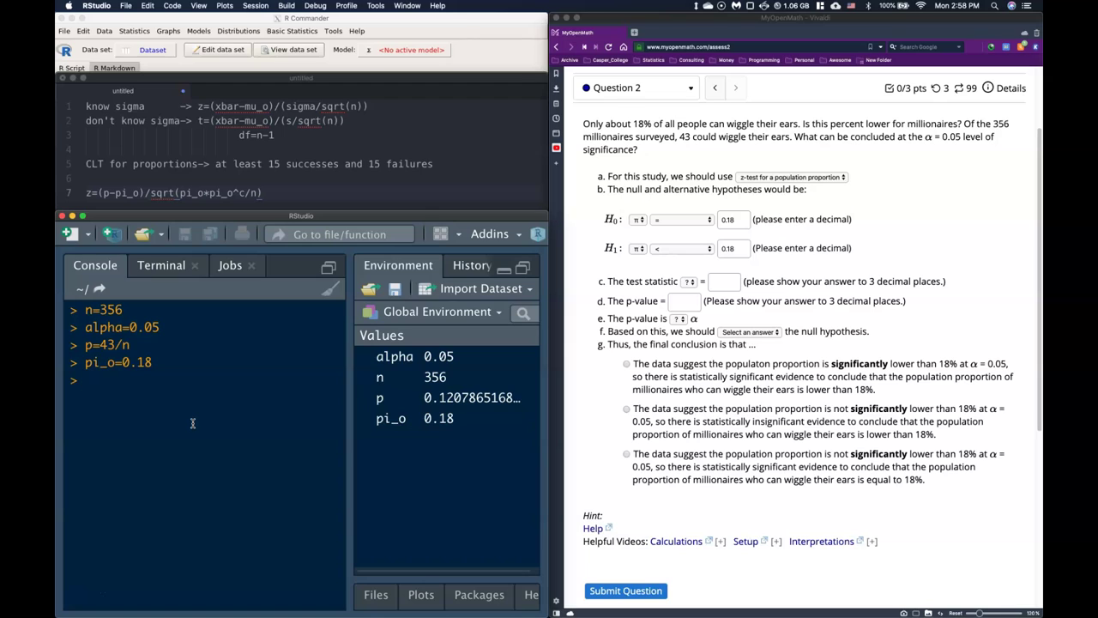
Run se=sqrt(pi_o*(1-pi_o)/n) and z=(p-pi_o)/se in the console.
text(se=sqrt()
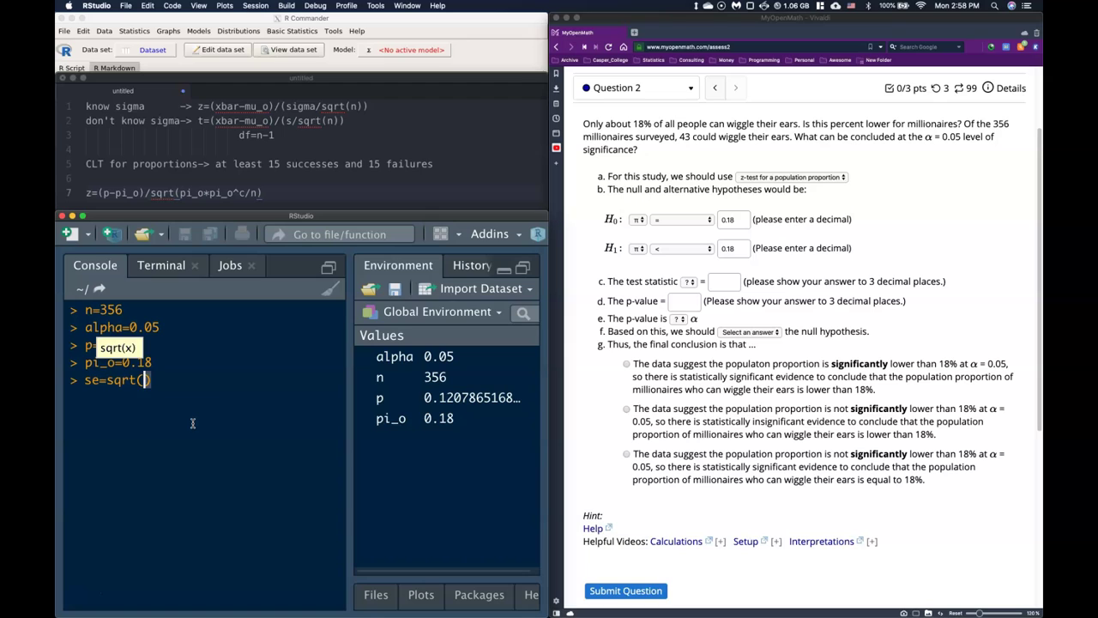
text(pi_o)
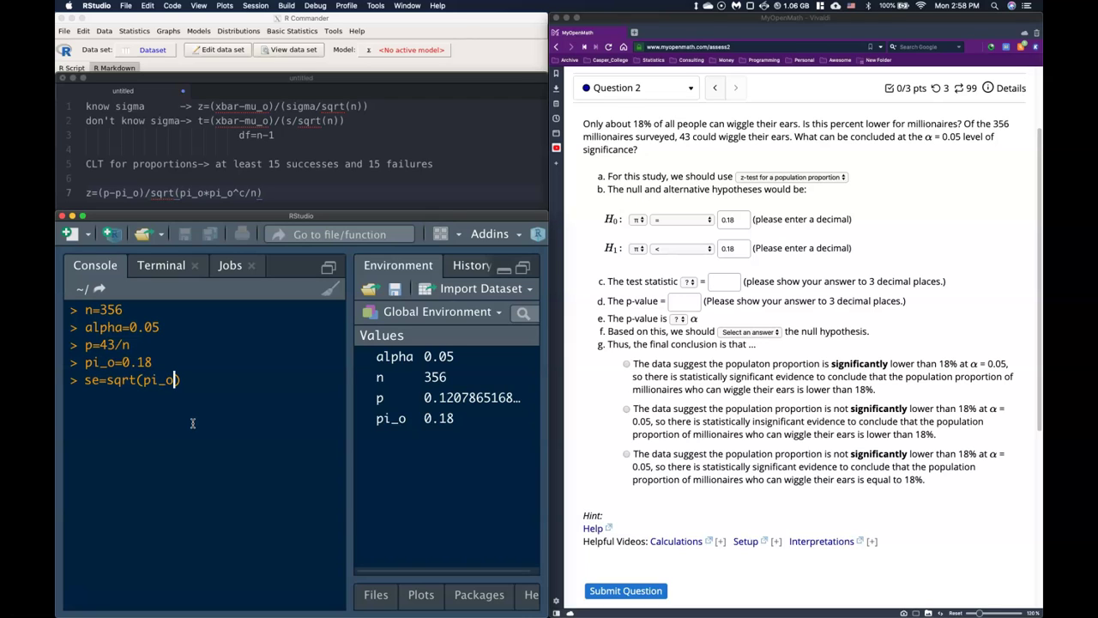
text(*(1-)
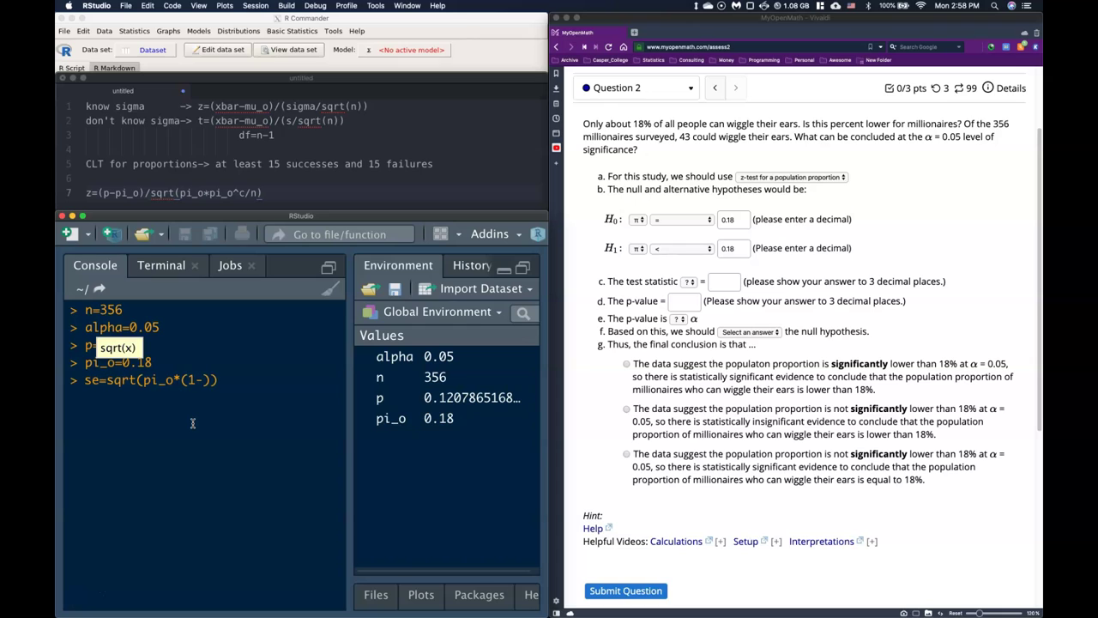
text(pi_o))
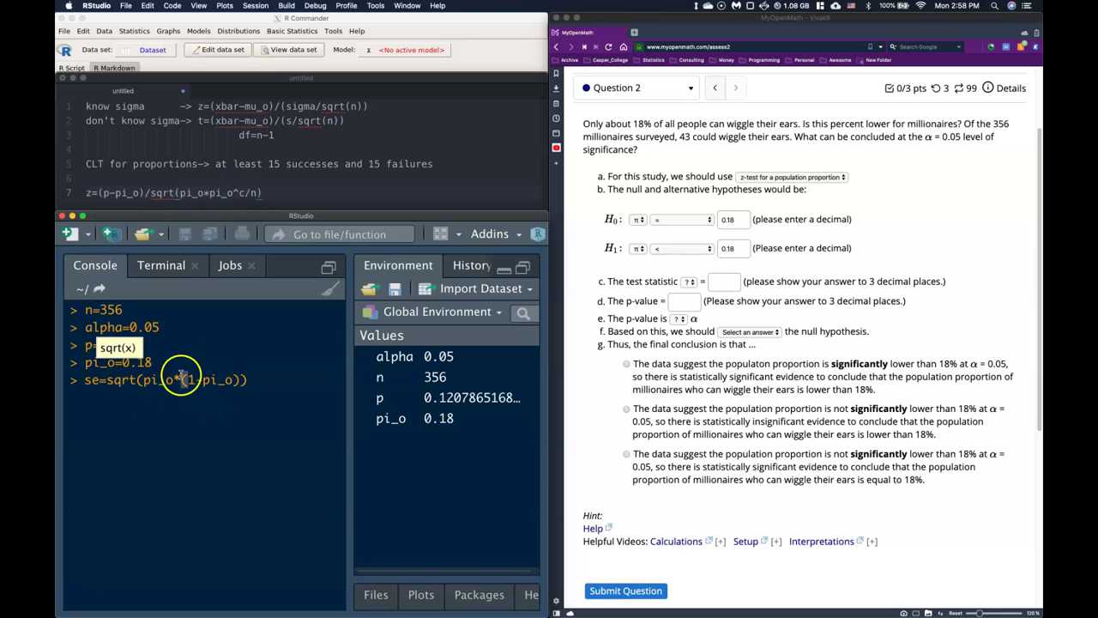
click(242, 380)
text(/)
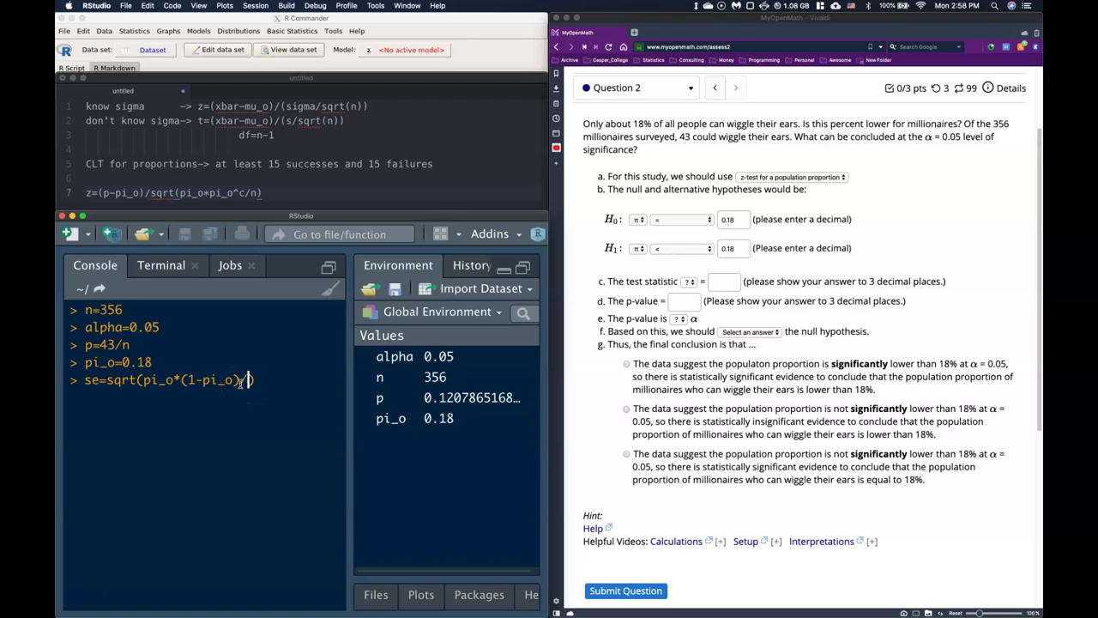
text(n)
key(Return)
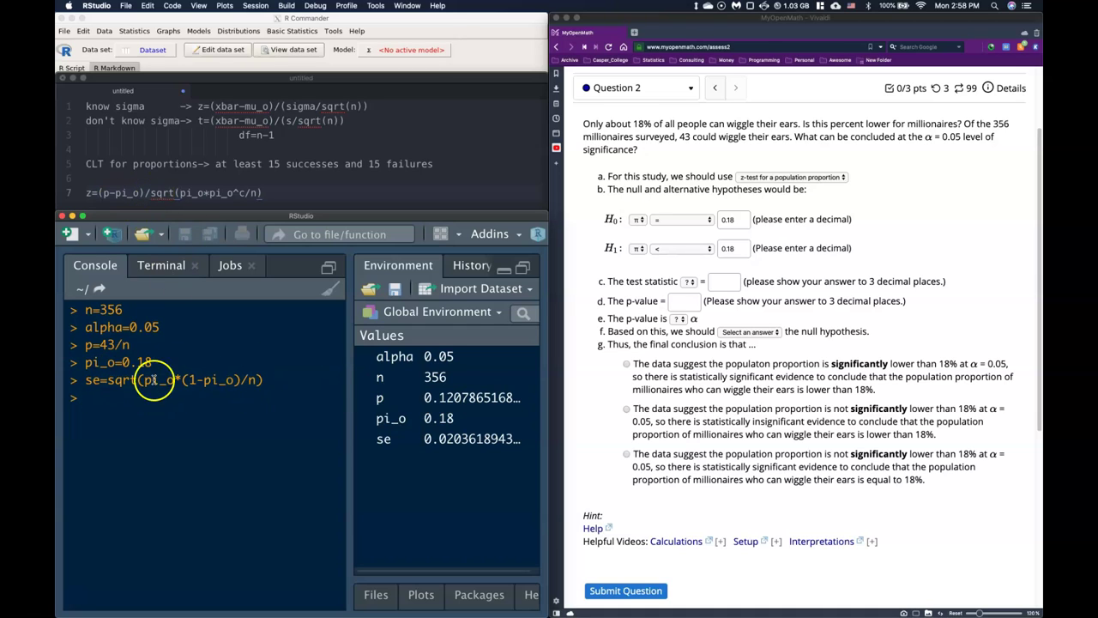
text(z=)
text((p-)
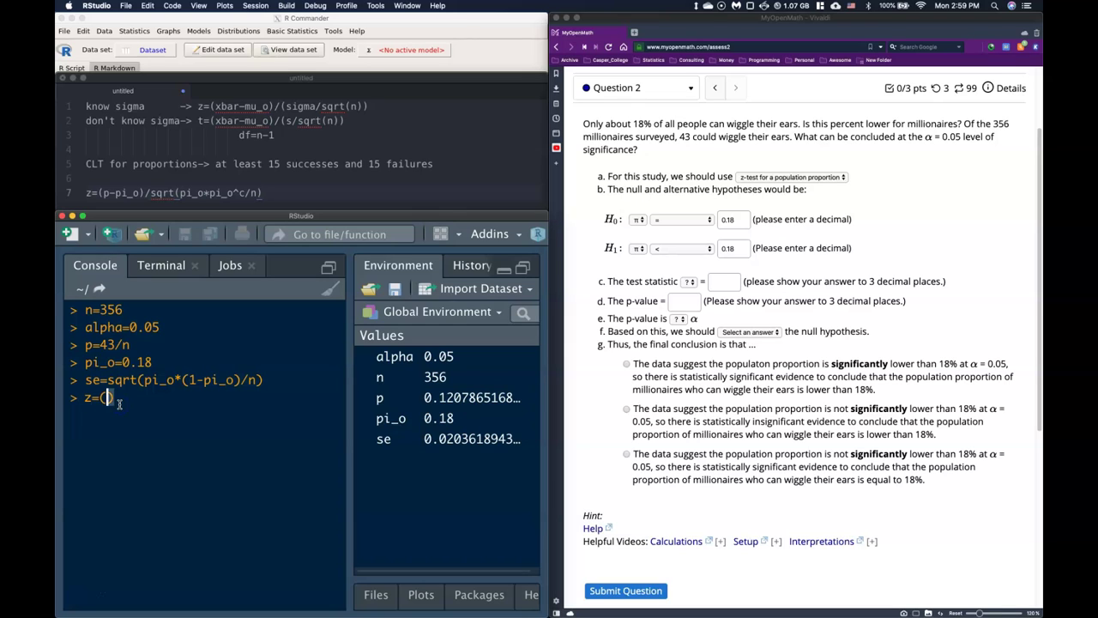
text(pi_o)/se)
key(Return)
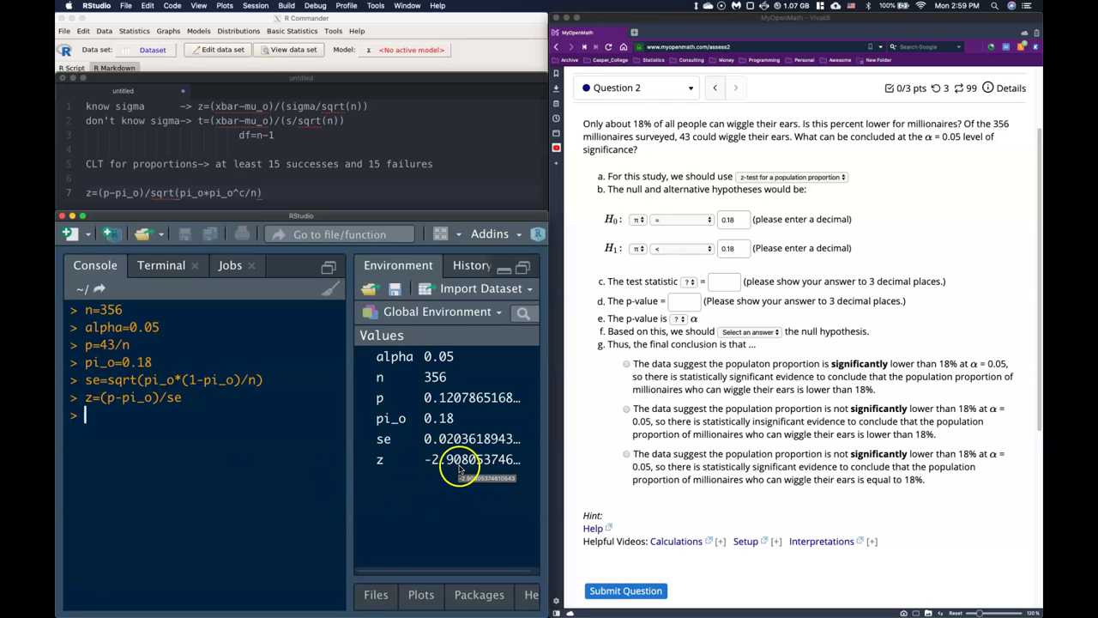
Choose z as the test statistic and paste the printed value -2.908054 into its answer box.
click(690, 282)
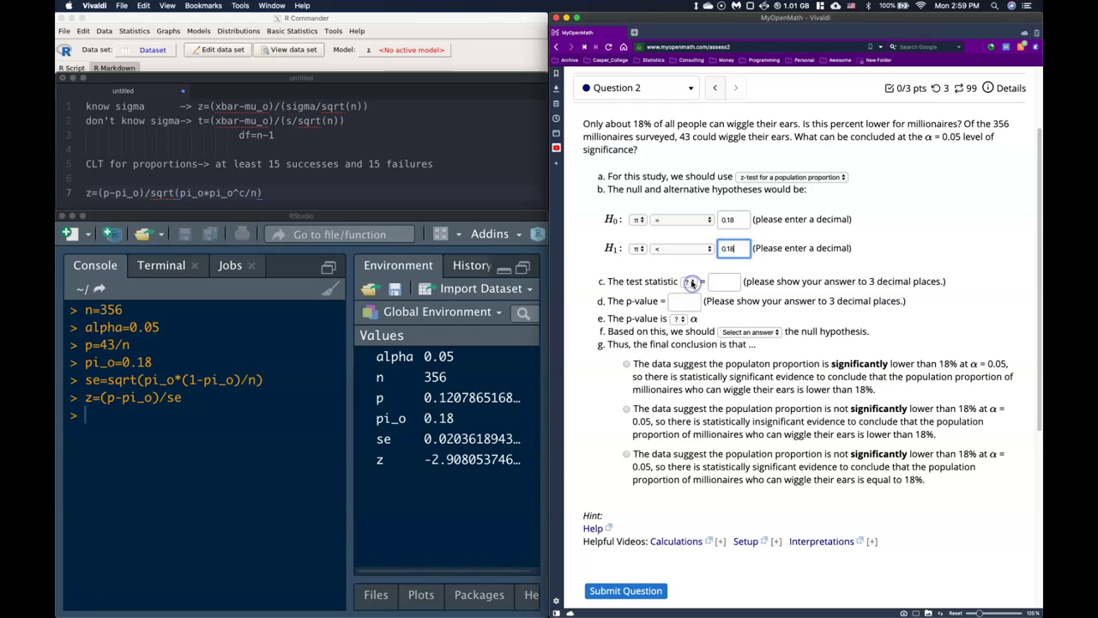
click(694, 294)
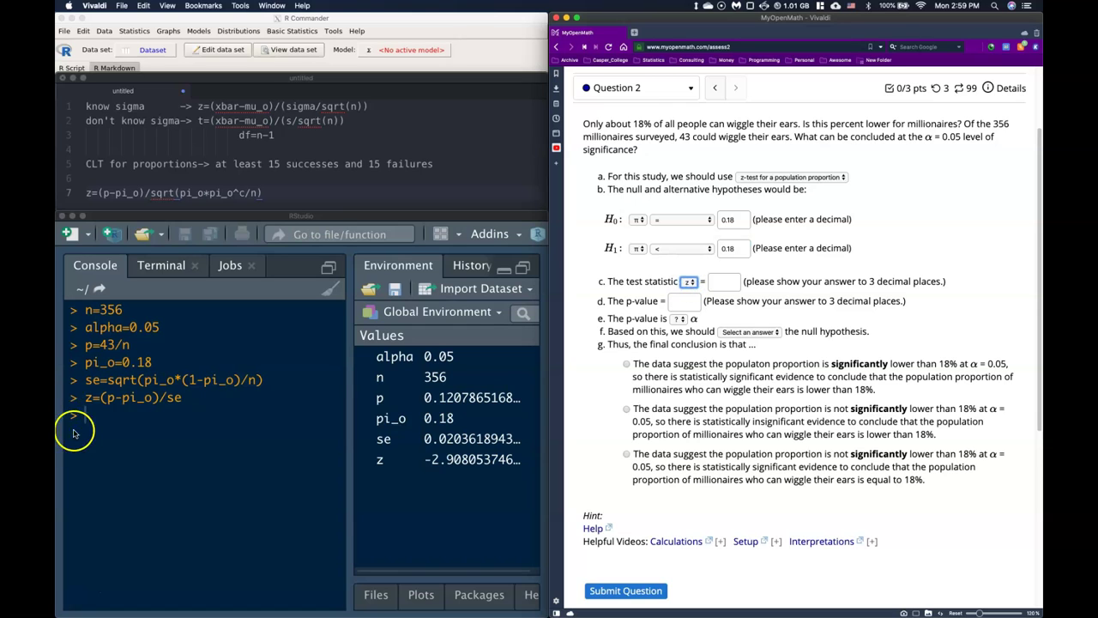
click(230, 420)
text(z)
key(Return)
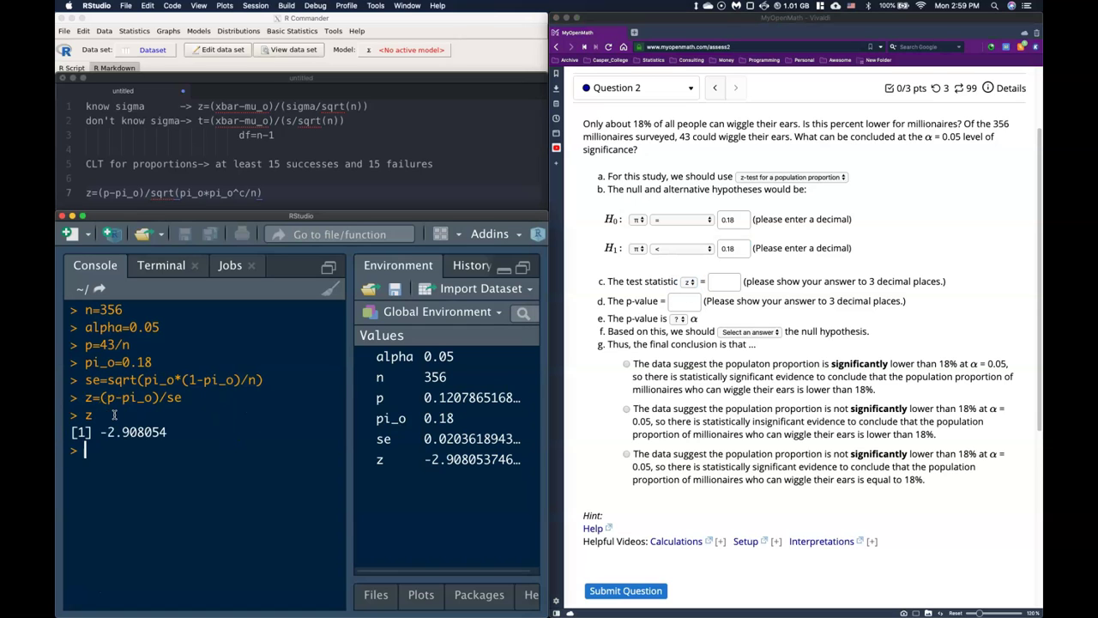
drag(168, 432, 103, 434)
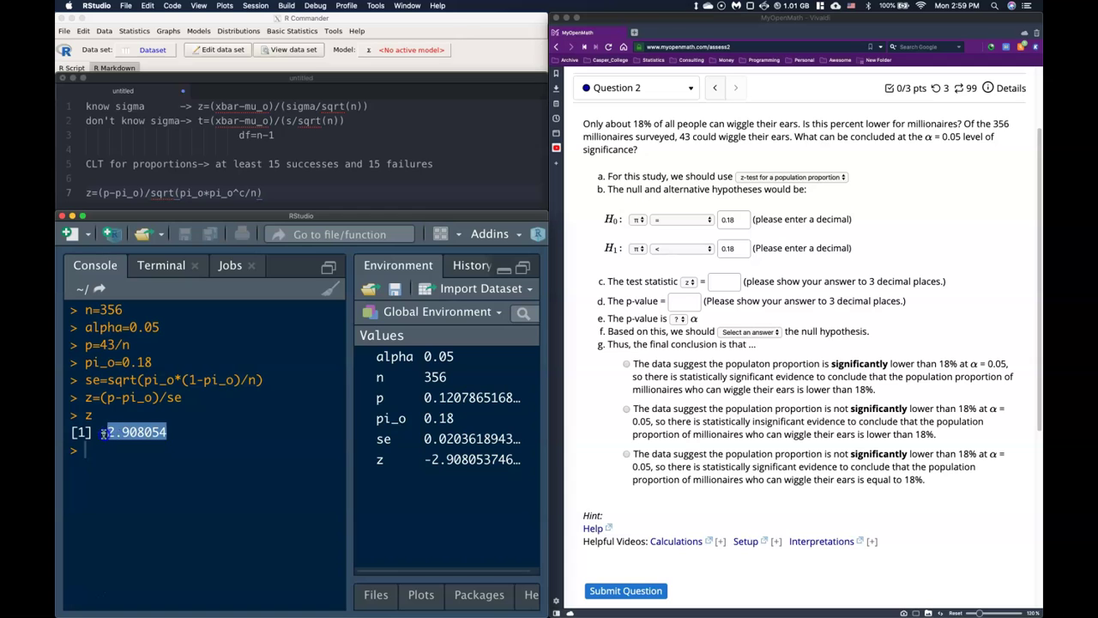
key(super+c)
click(723, 281)
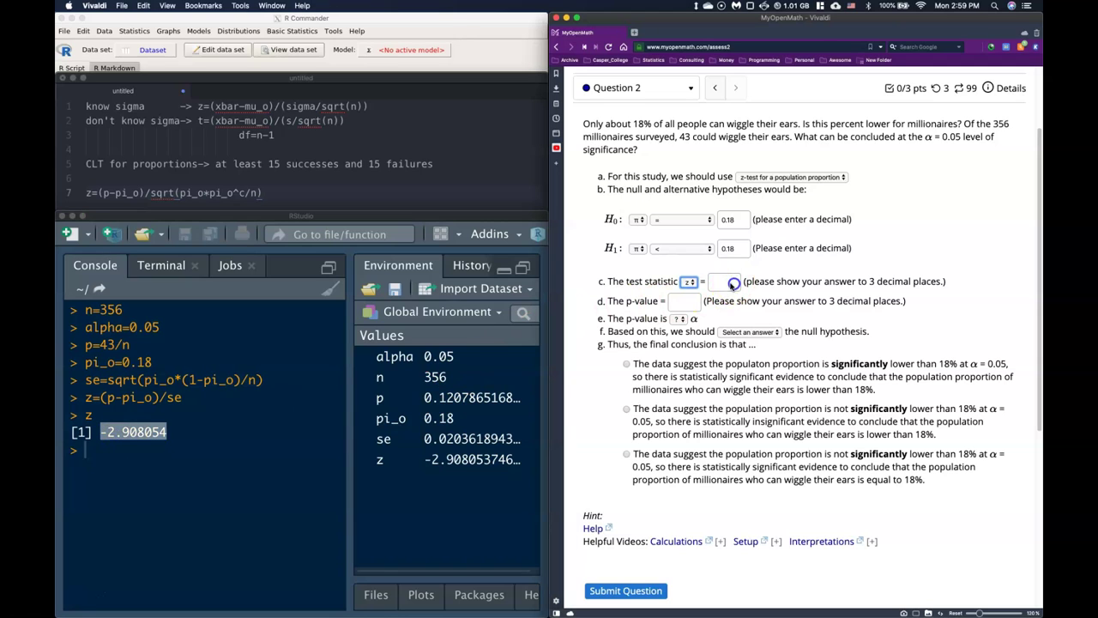
key(super+v)
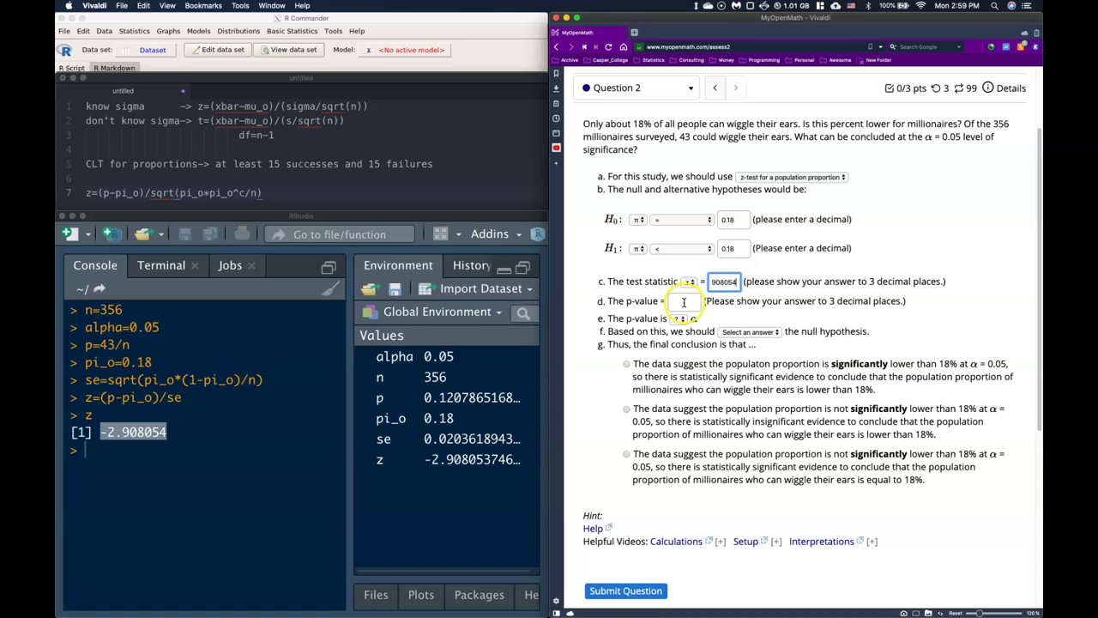
click(114, 451)
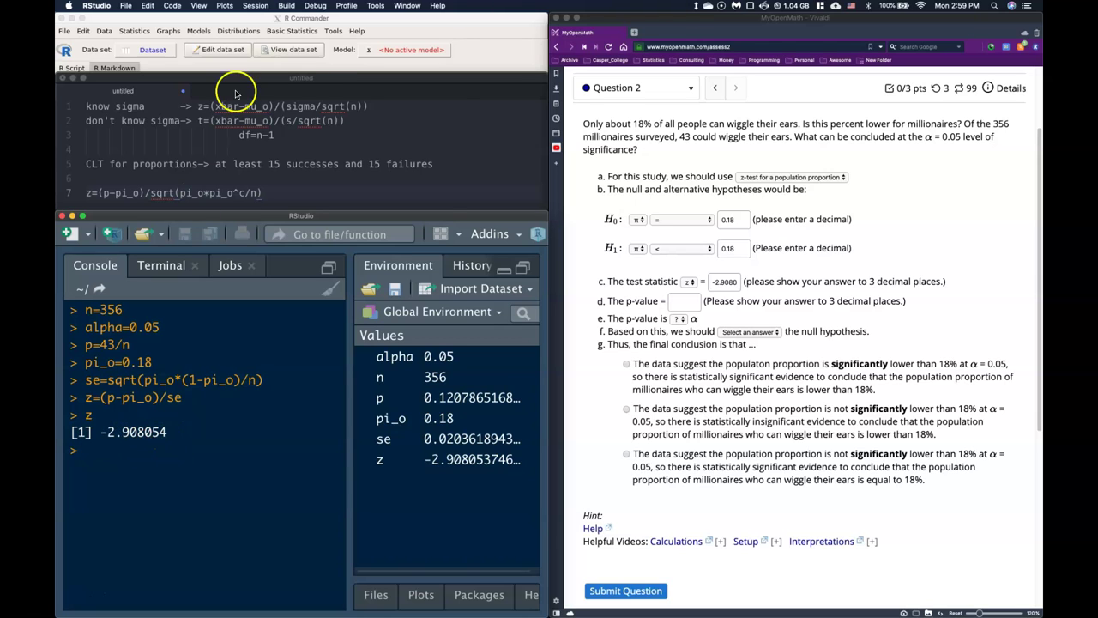
Navigate R Commander's Basic Statistics > Random Variables menus toward Plot normal distribution.
click(329, 60)
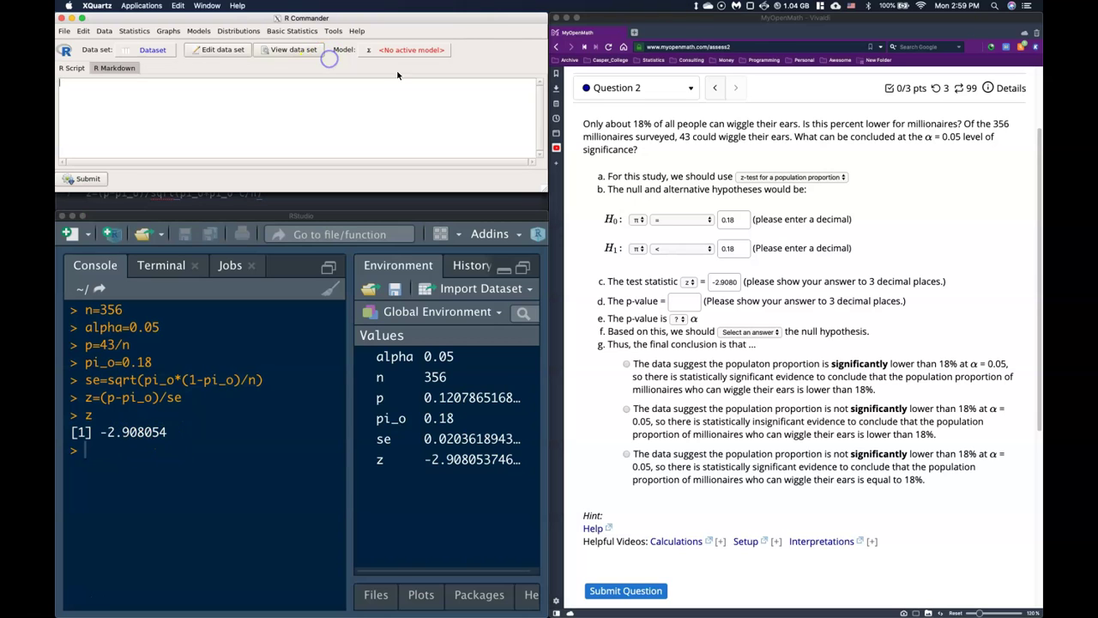
click(333, 31)
click(292, 31)
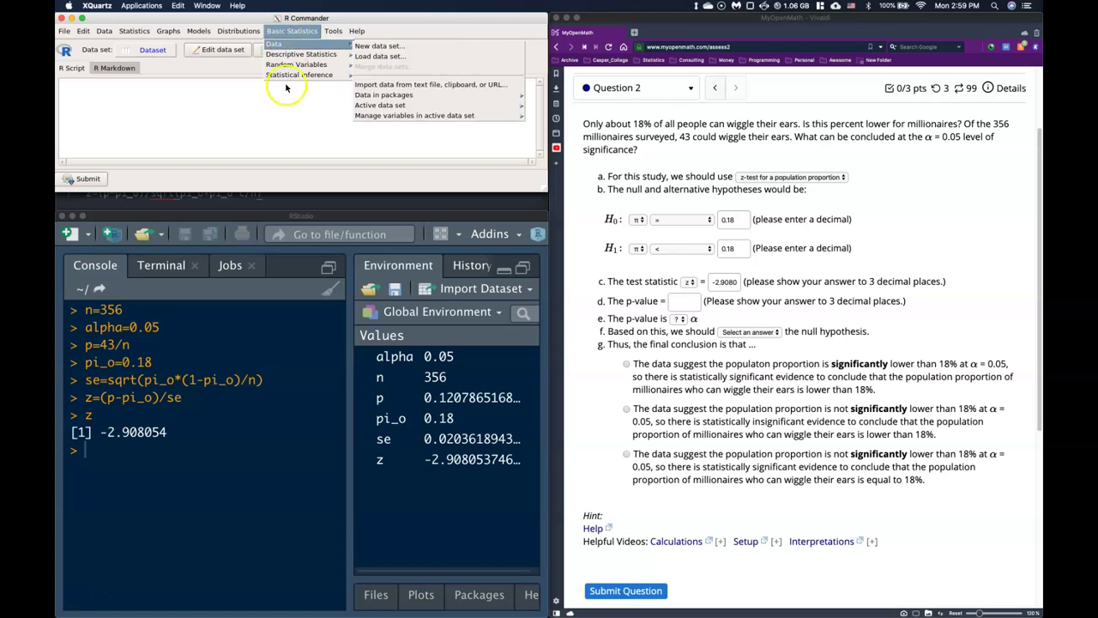
click(163, 517)
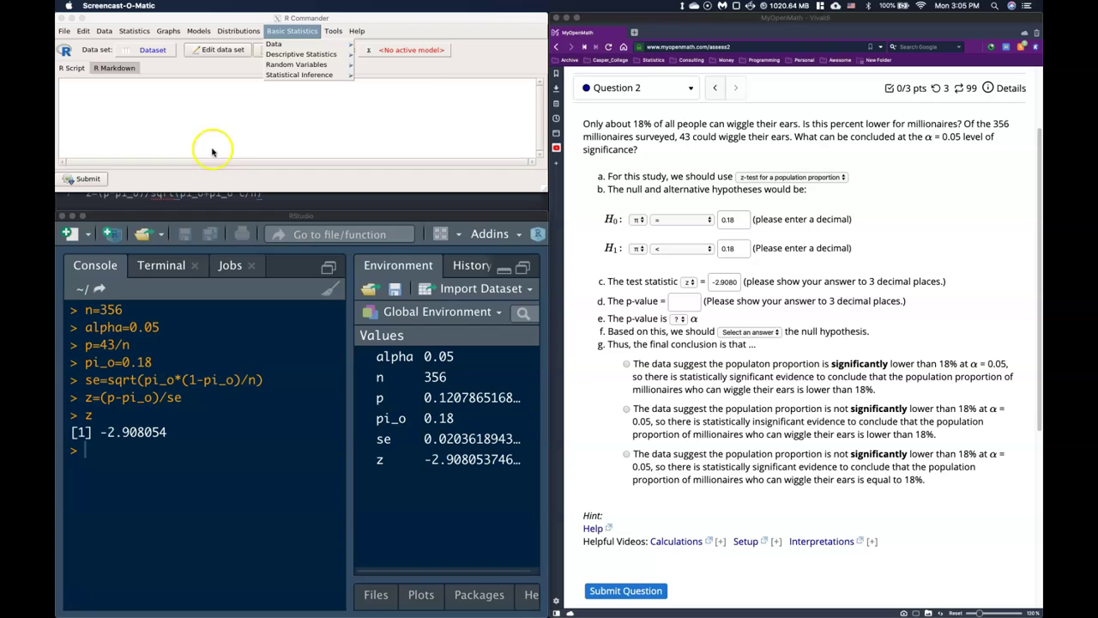
mouse_move(286, 68)
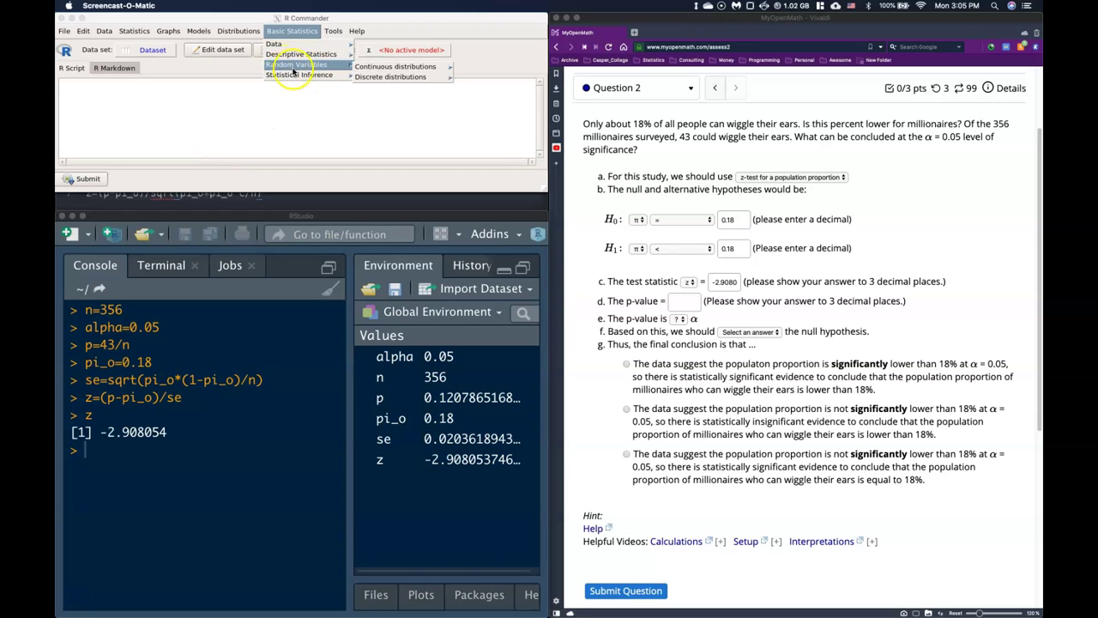
Open the normal plot settings with mean 0.18 and standard deviation 0.02036189 from se.
mouse_move(387, 67)
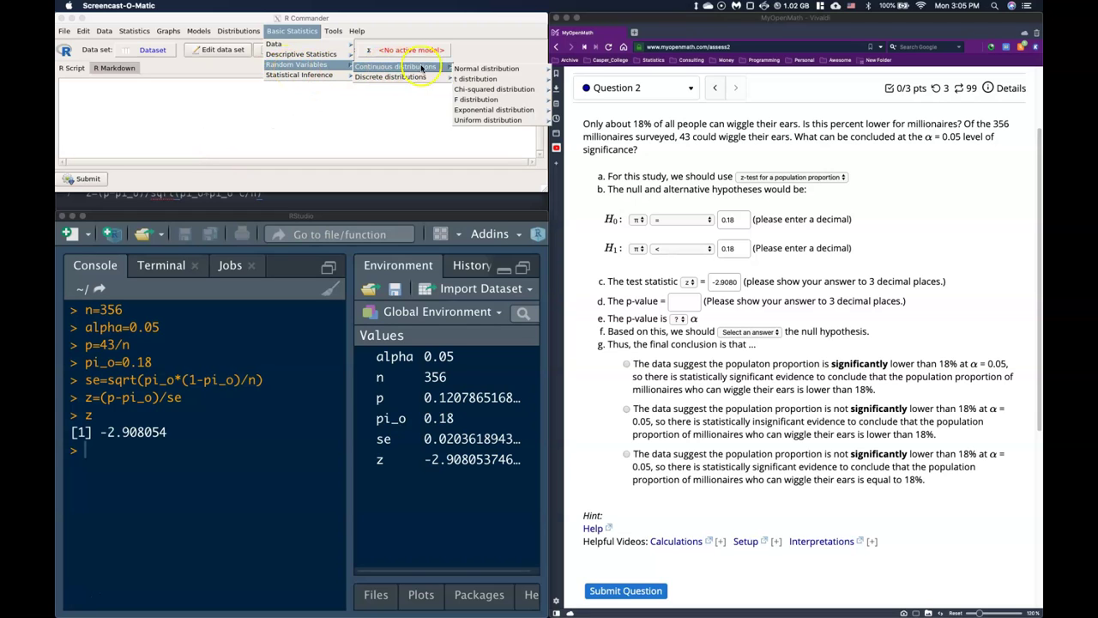
mouse_move(477, 68)
click(594, 91)
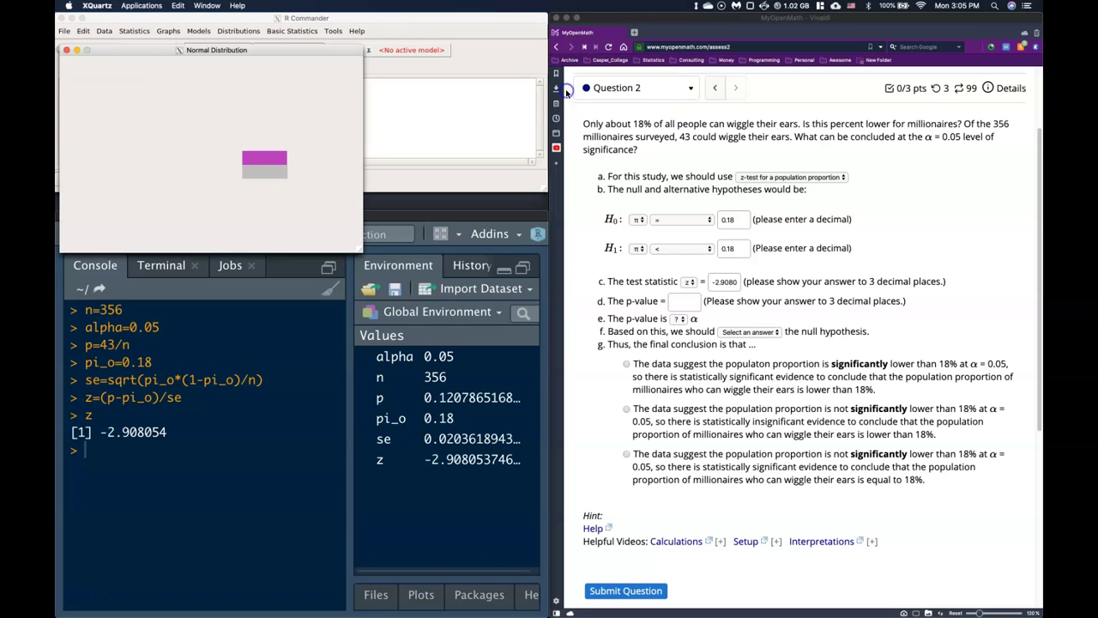
double_click(139, 66)
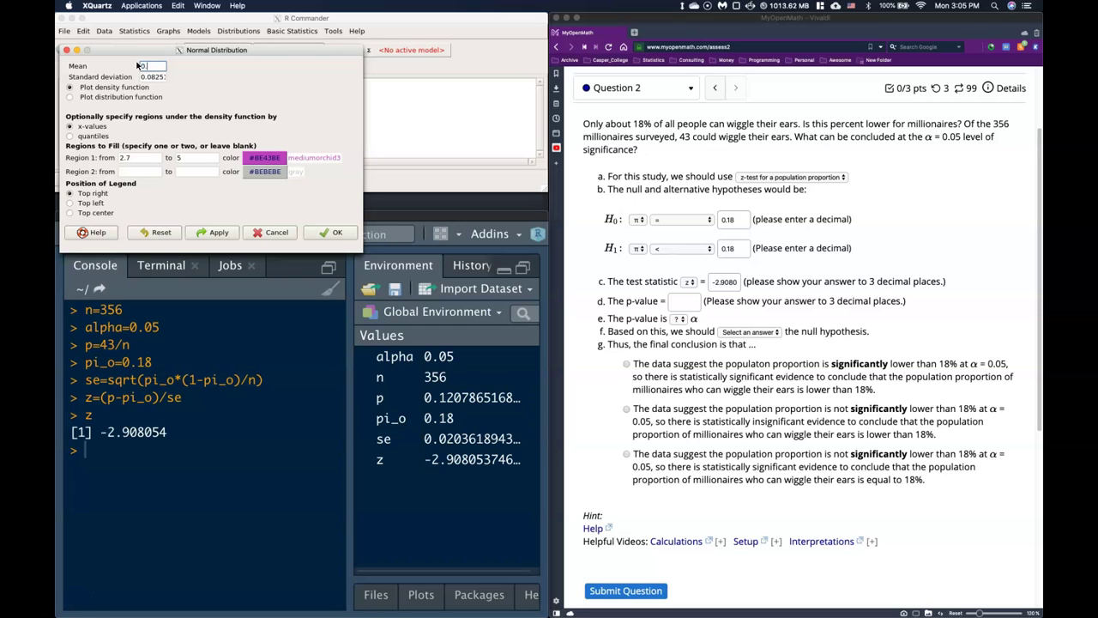
click(102, 447)
text(se)
key(Return)
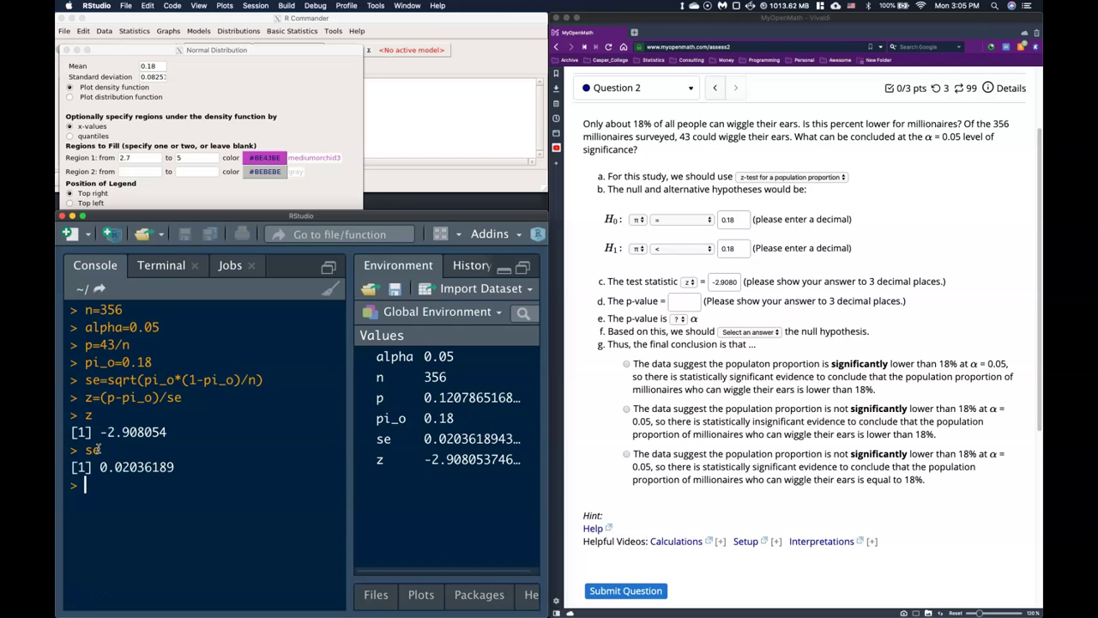
drag(176, 467, 87, 467)
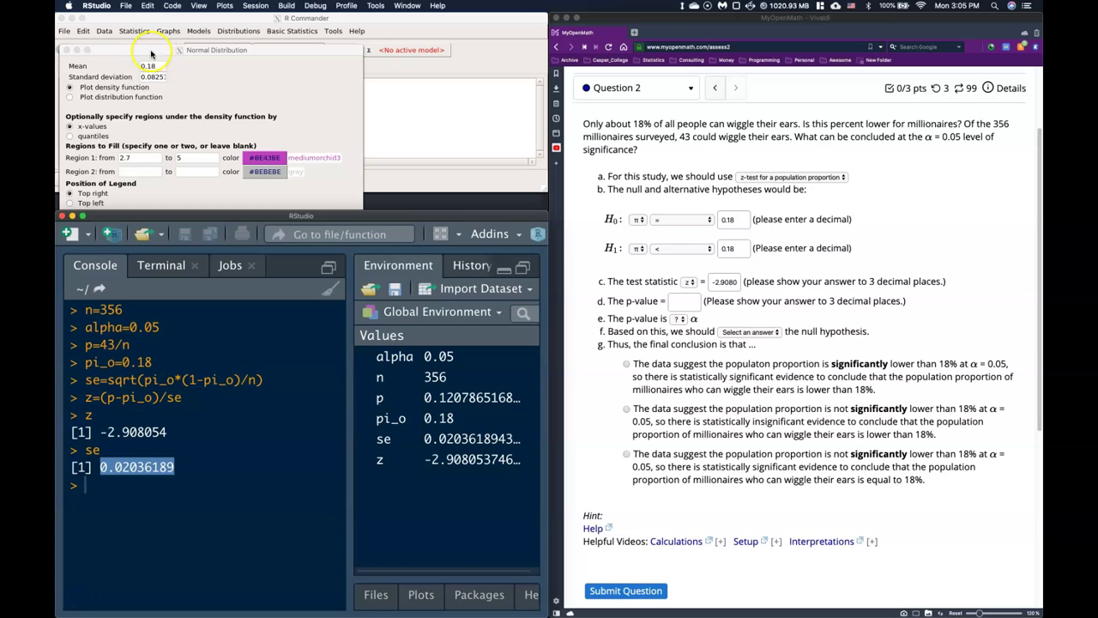
click(146, 77)
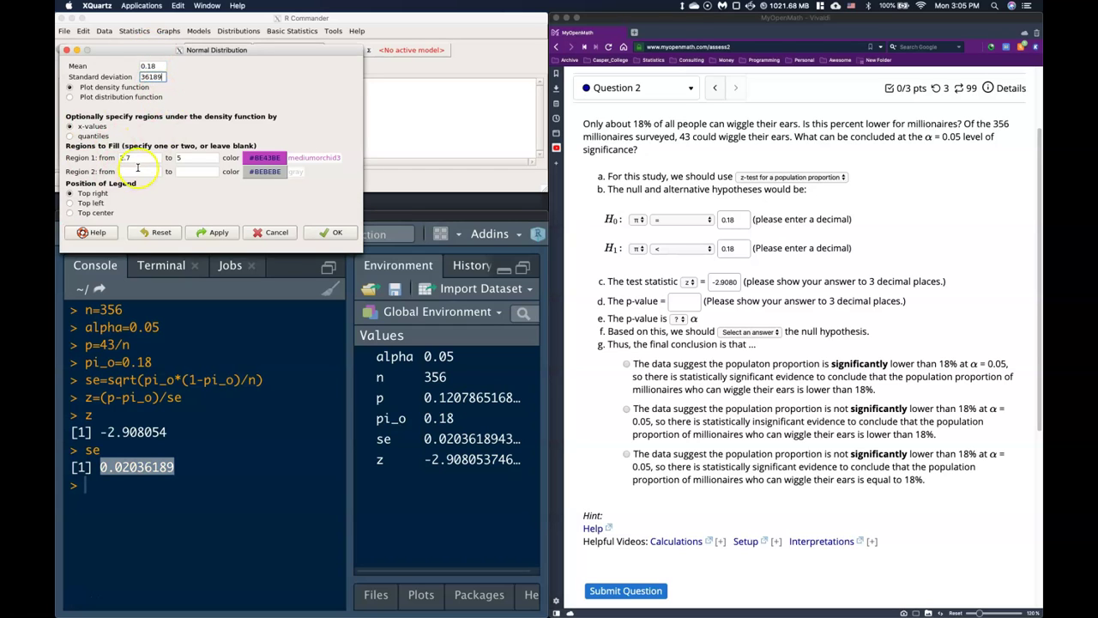
Shade the region from 0 to 0.1207865 and draw the normal curve.
drag(131, 159, 101, 158)
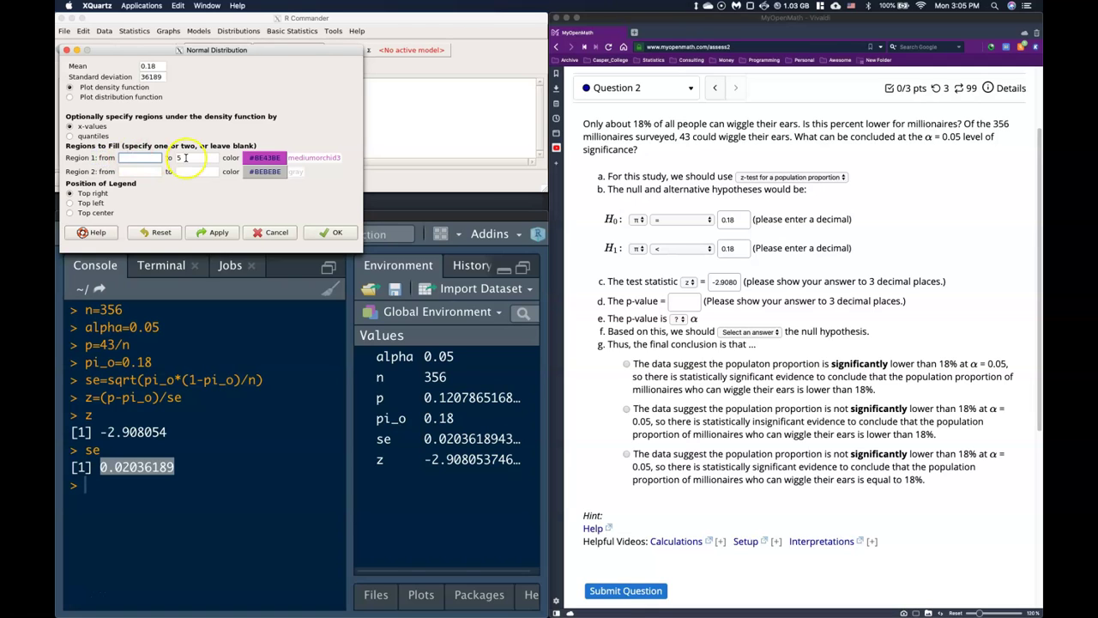
drag(186, 158, 150, 157)
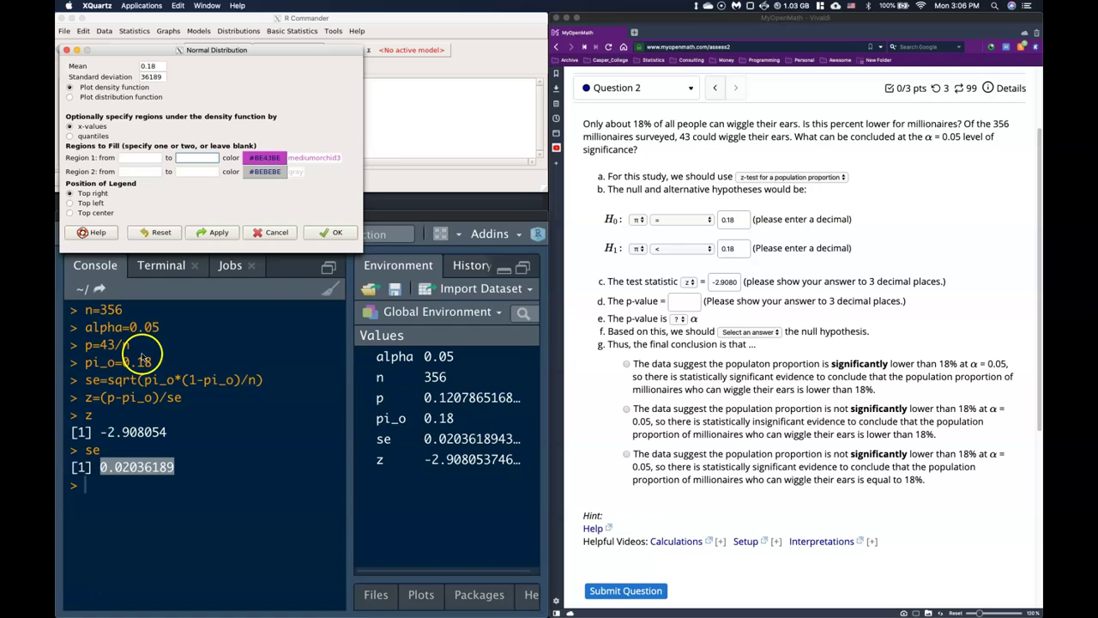
click(110, 500)
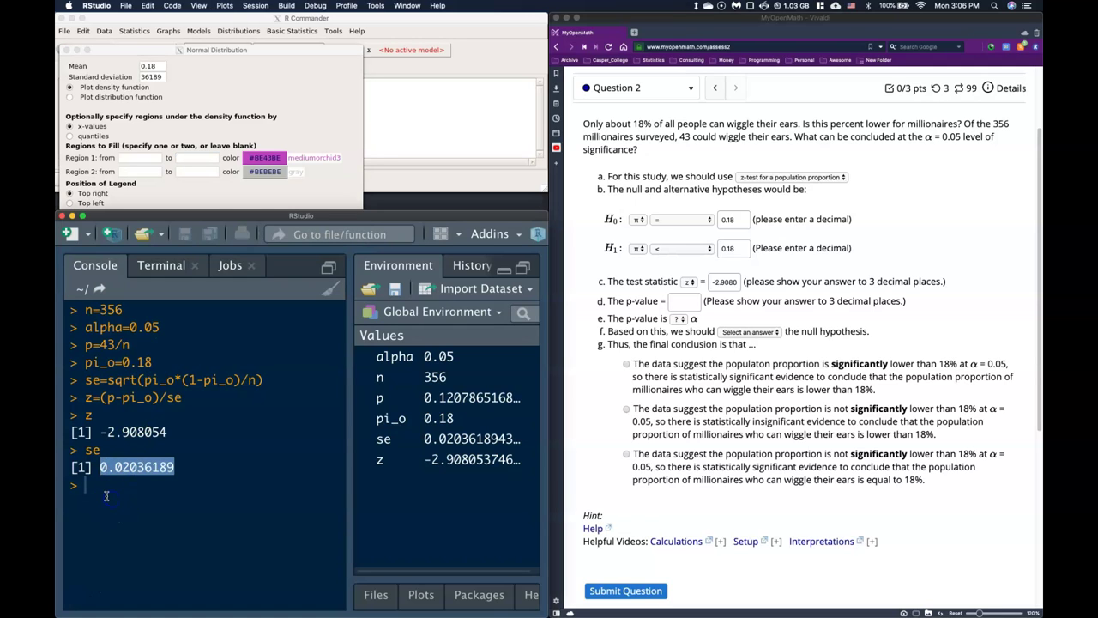
click(107, 489)
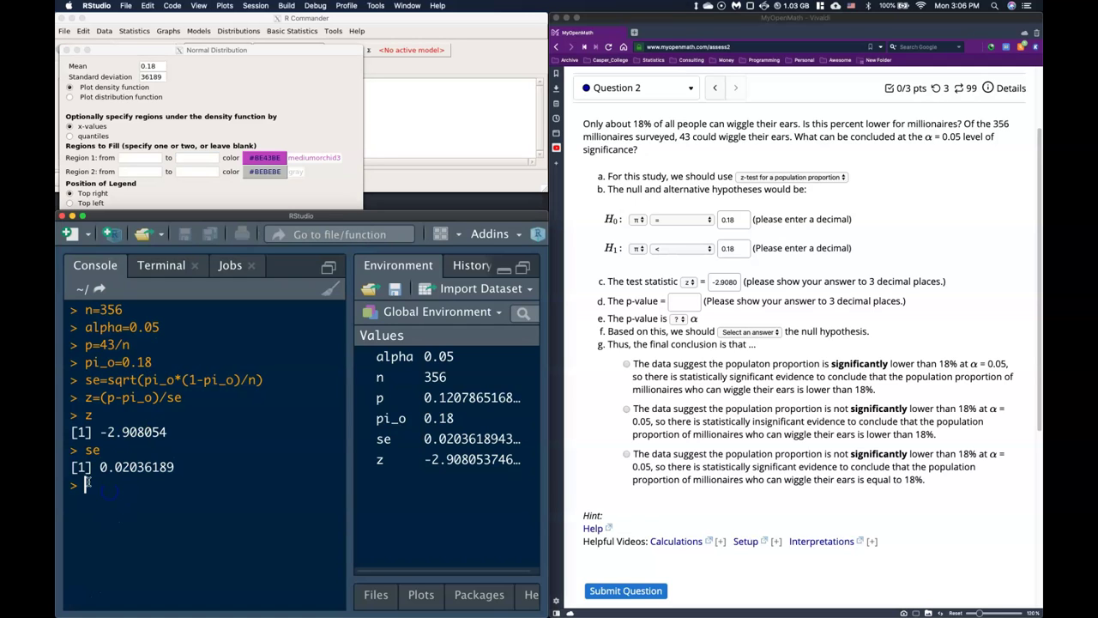
text(p)
key(Return)
drag(169, 503, 101, 498)
key(ctrl+c)
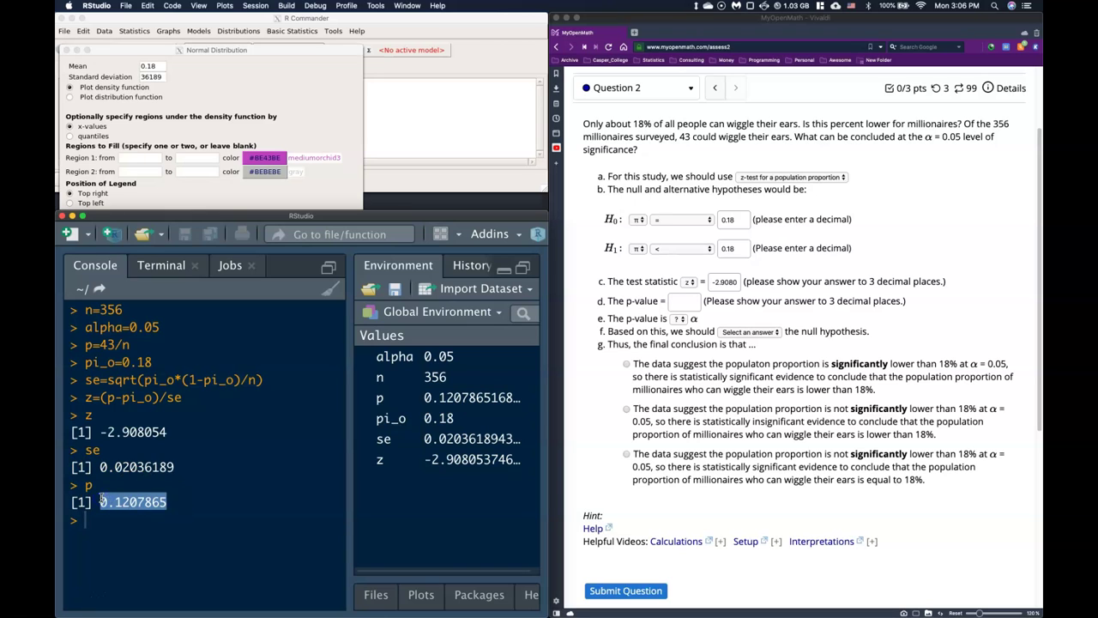
click(202, 158)
click(175, 157)
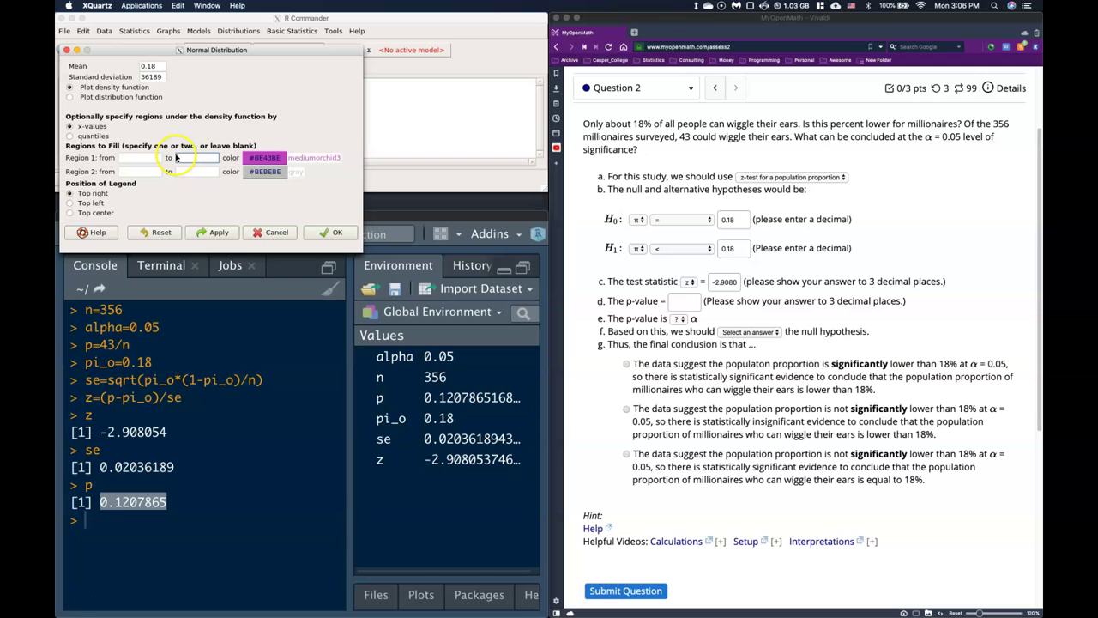
key(ctrl+v)
click(143, 158)
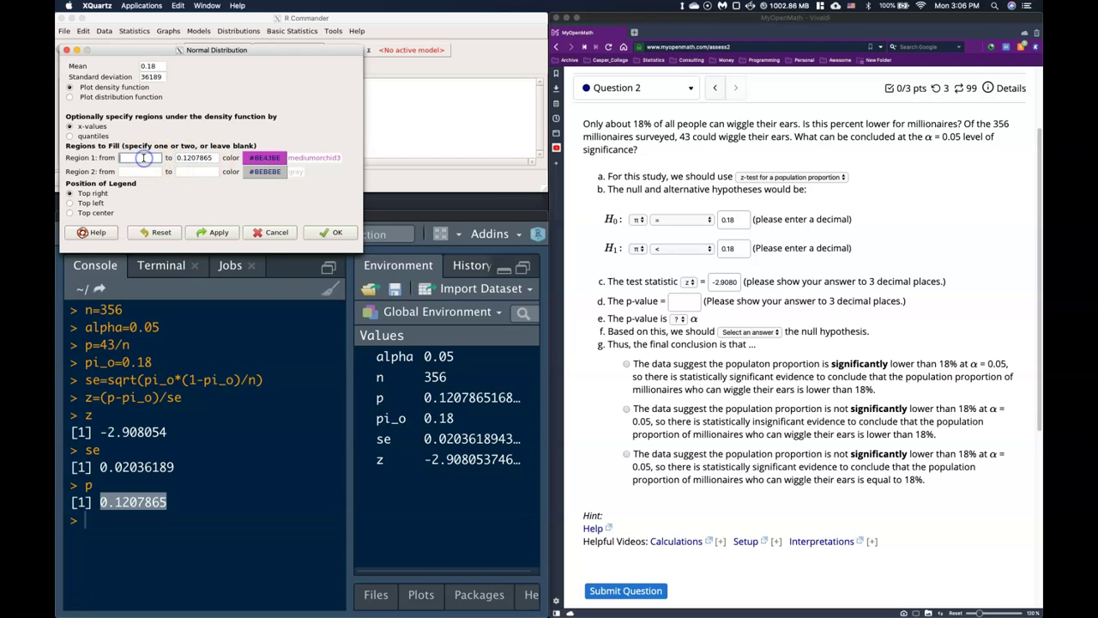
click(339, 232)
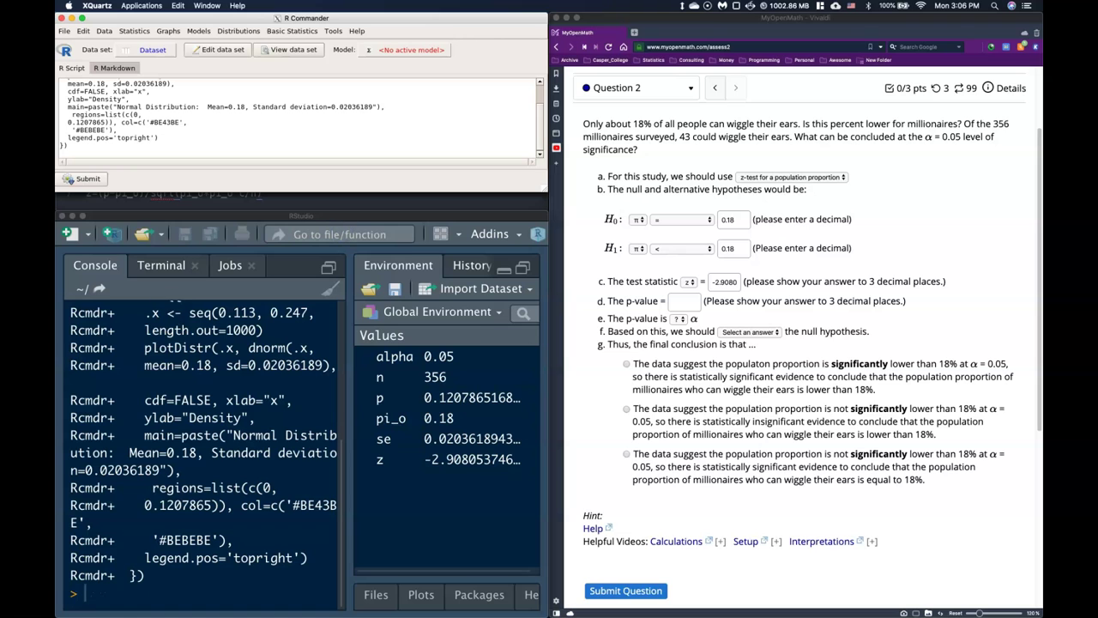
Move the shaded normal-curve plot window left to view it, then return to RStudio.
drag(441, 199, 332, 213)
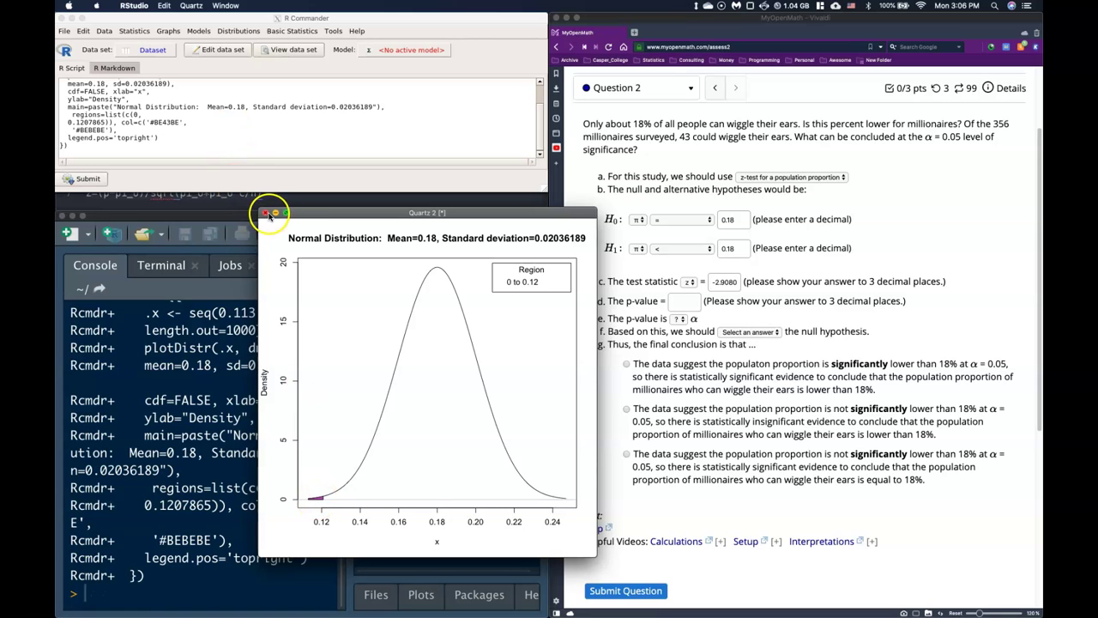
click(182, 218)
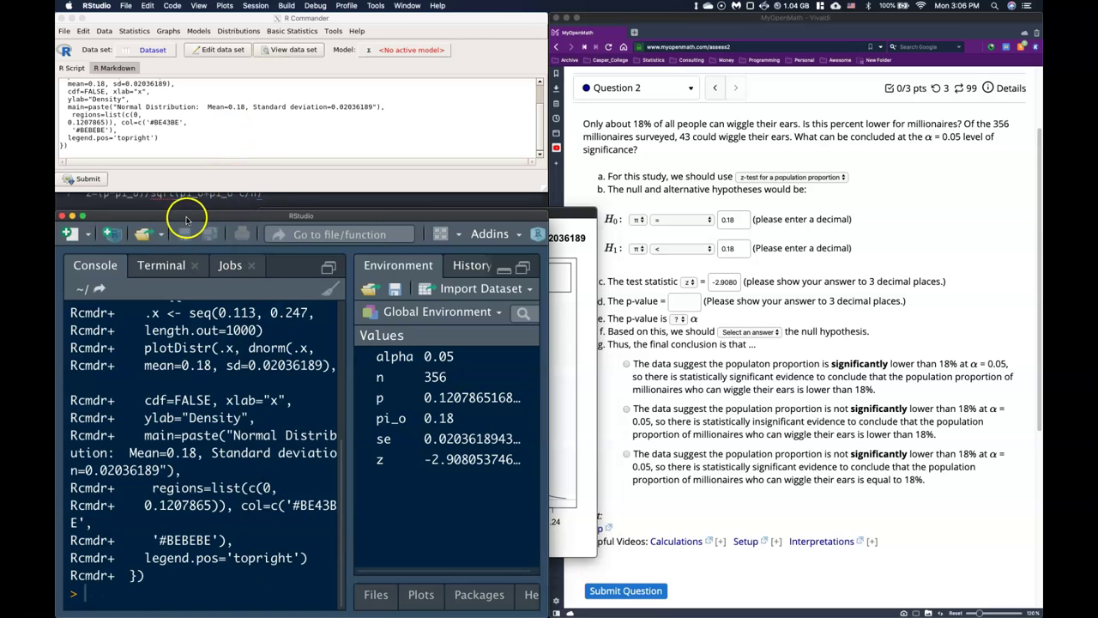
Open the Normal probabilities calculator and enter the z value -2.908054.
click(277, 33)
click(279, 31)
mouse_move(280, 75)
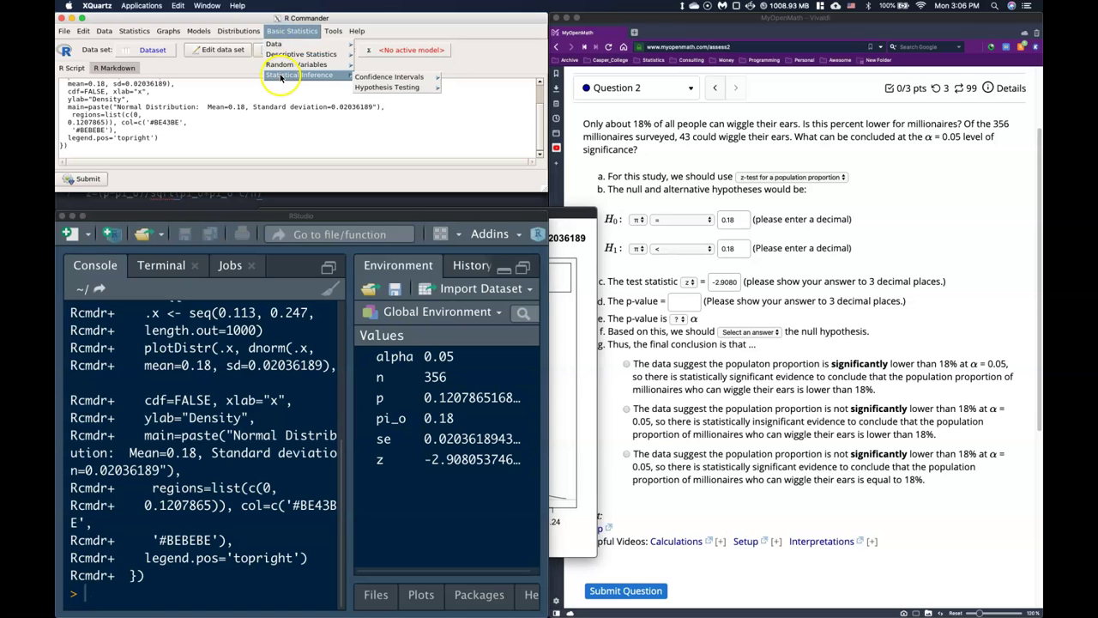
mouse_move(391, 70)
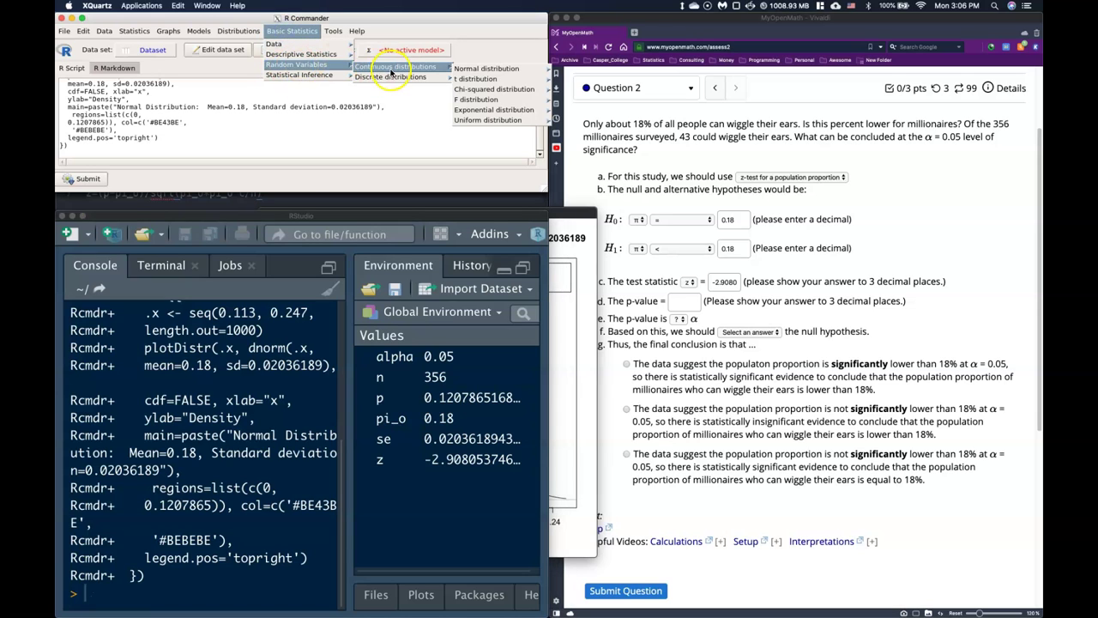
mouse_move(519, 71)
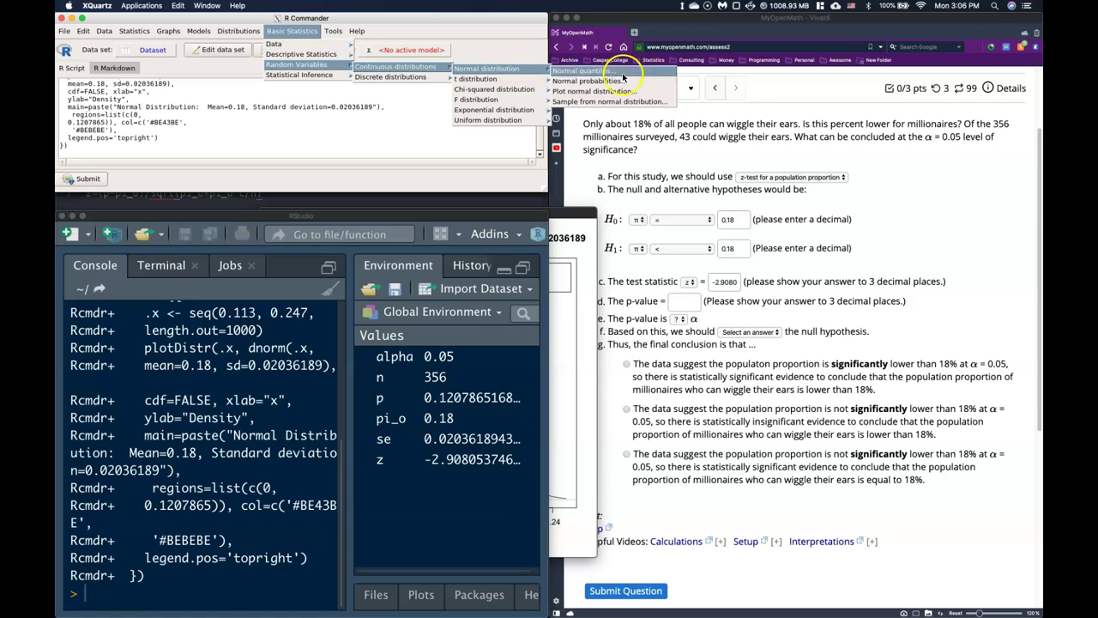
click(589, 81)
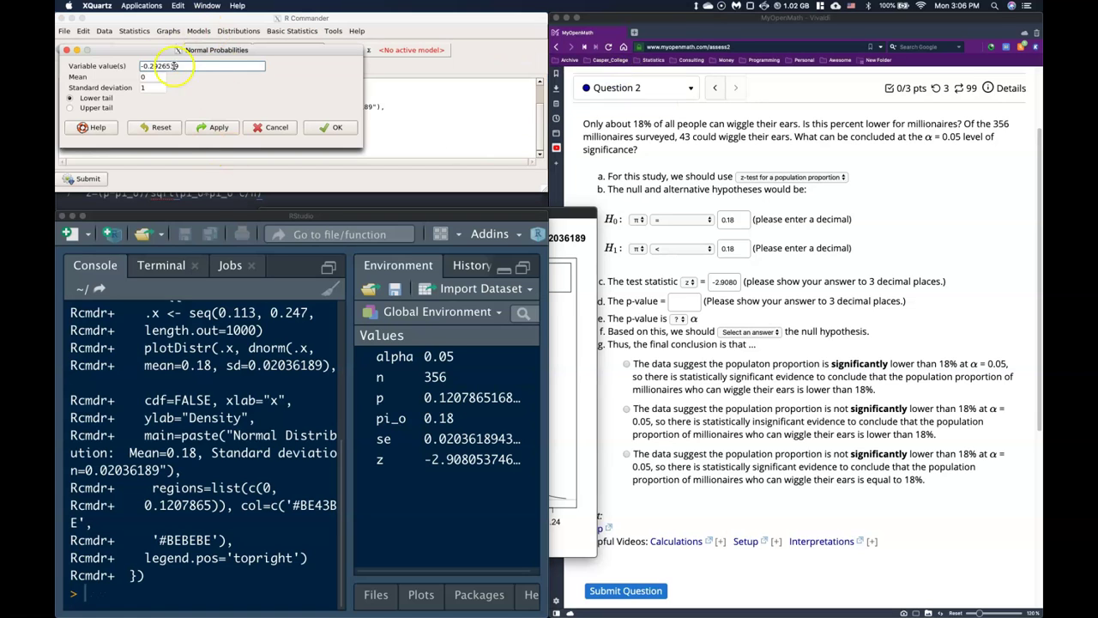
click(150, 594)
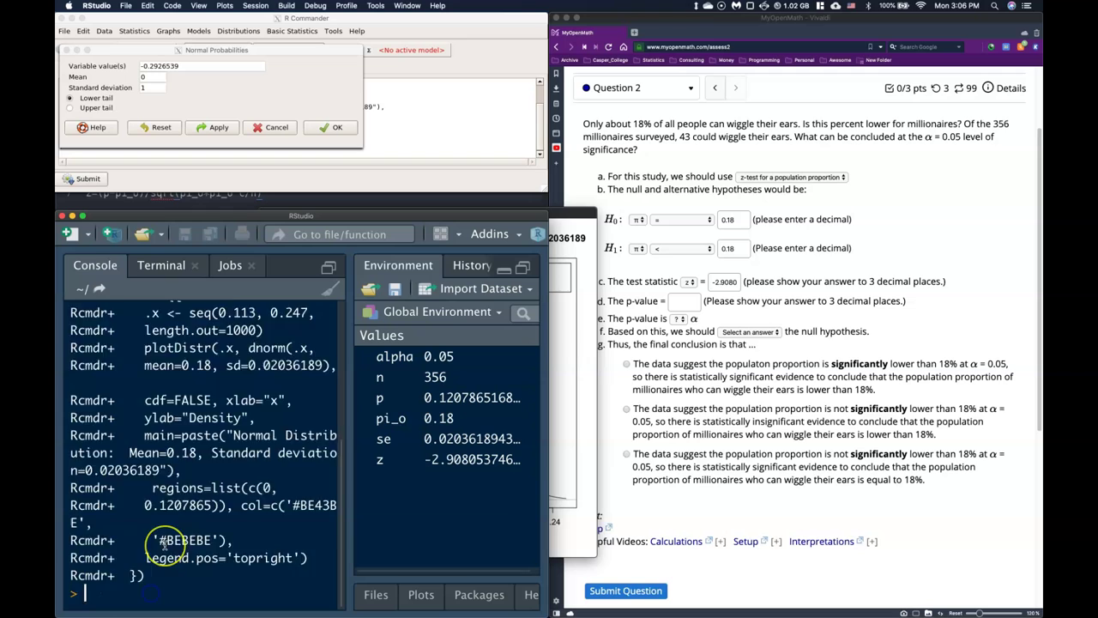
scroll(161, 546, up, 5)
drag(167, 435, 100, 432)
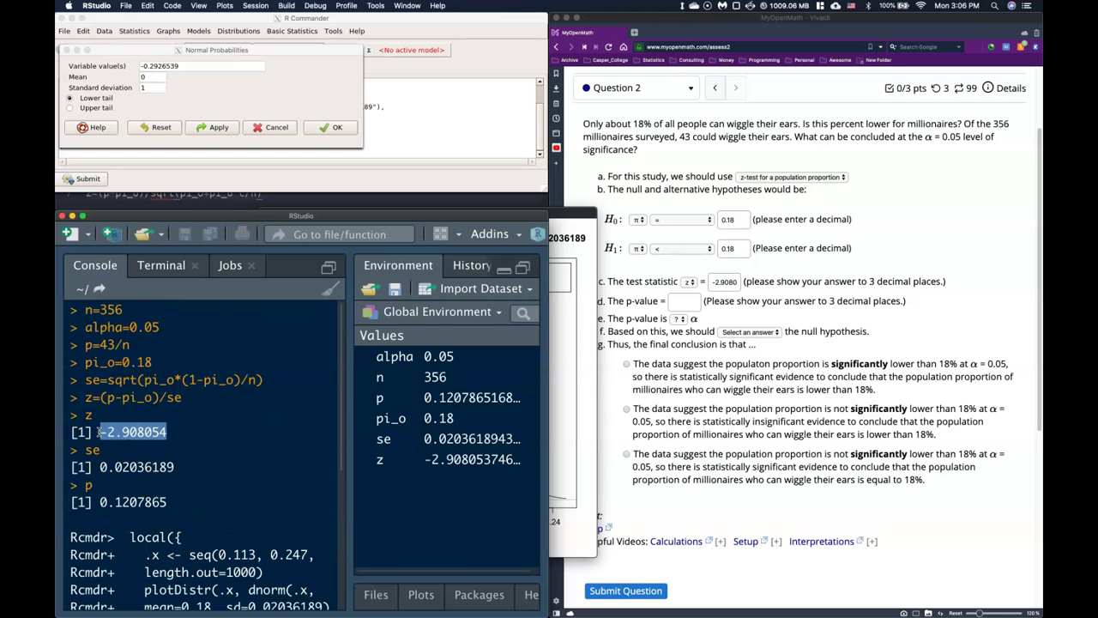
click(149, 86)
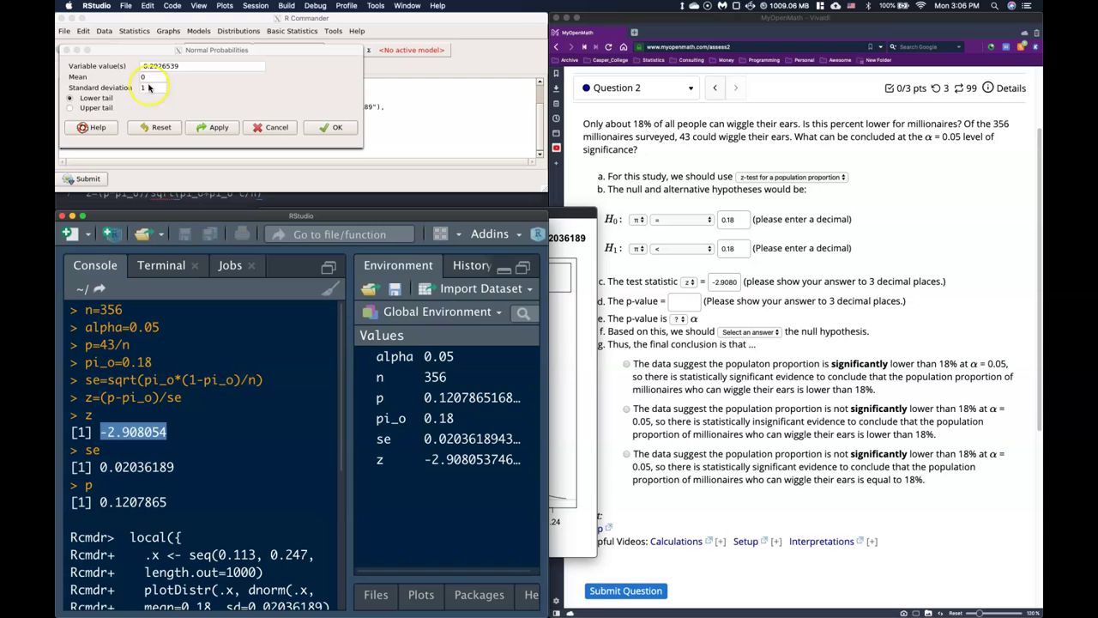
double_click(191, 66)
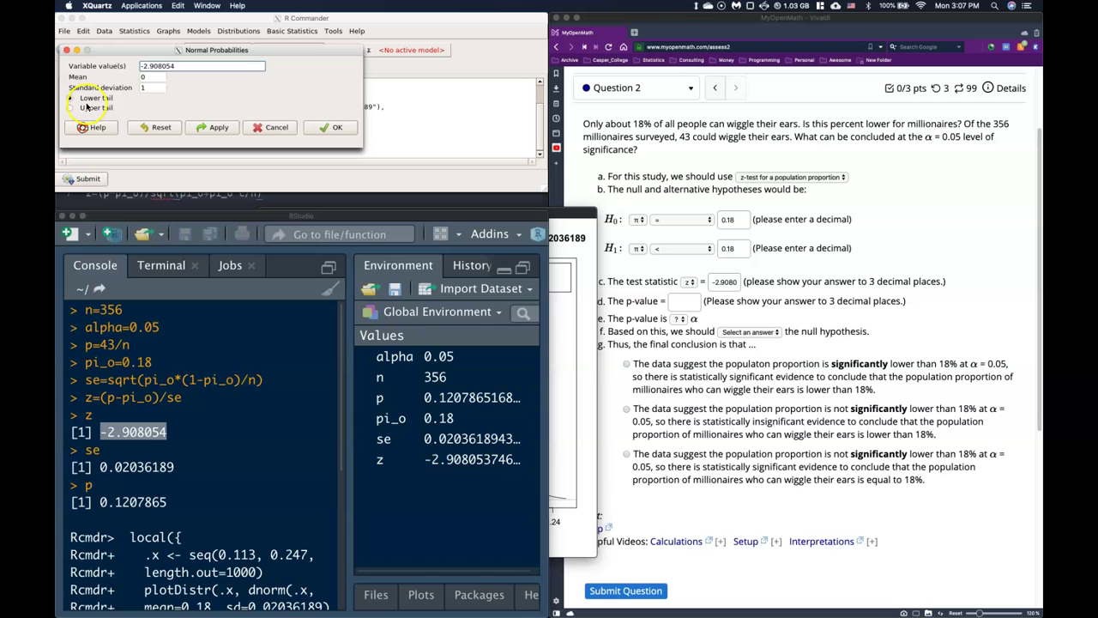
Compute the lower-tail probability and select the p-value 0.001818428 in the console.
click(576, 352)
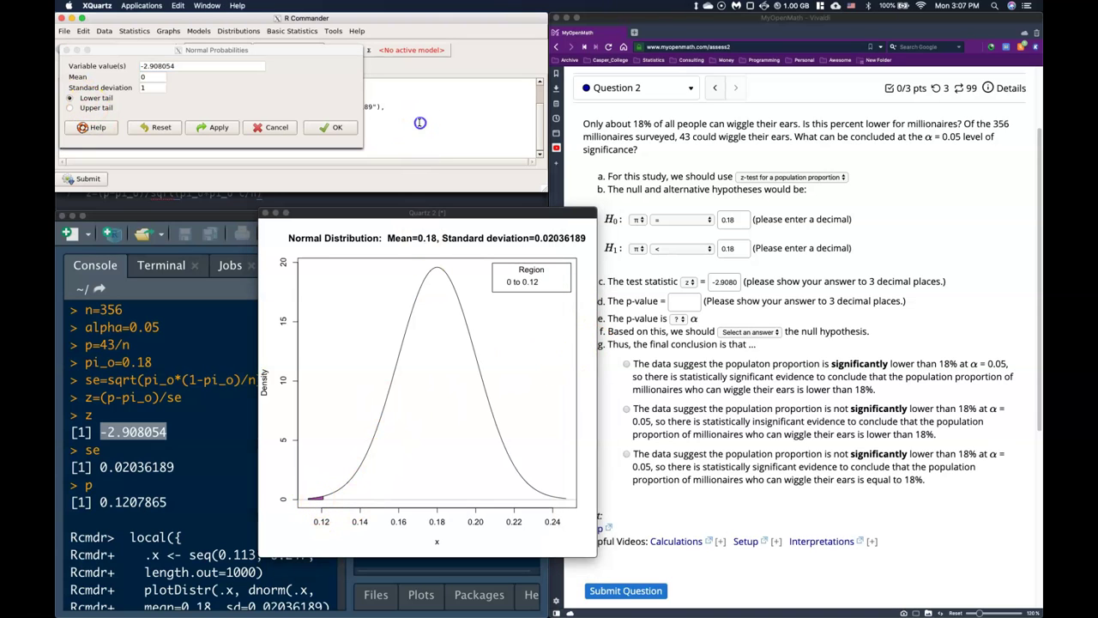
click(200, 215)
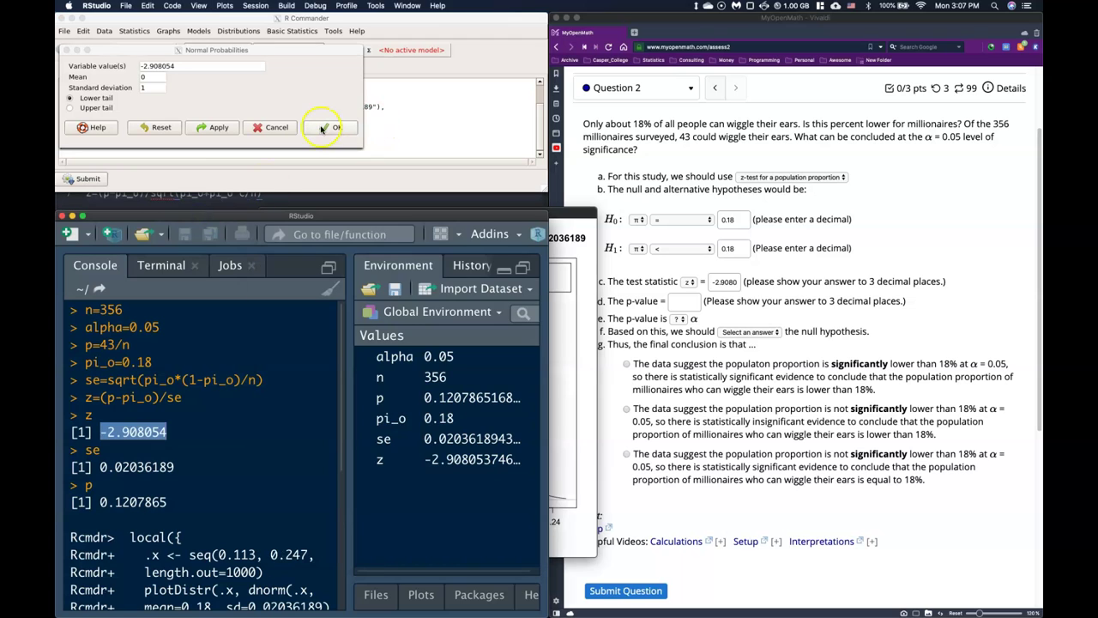
click(336, 129)
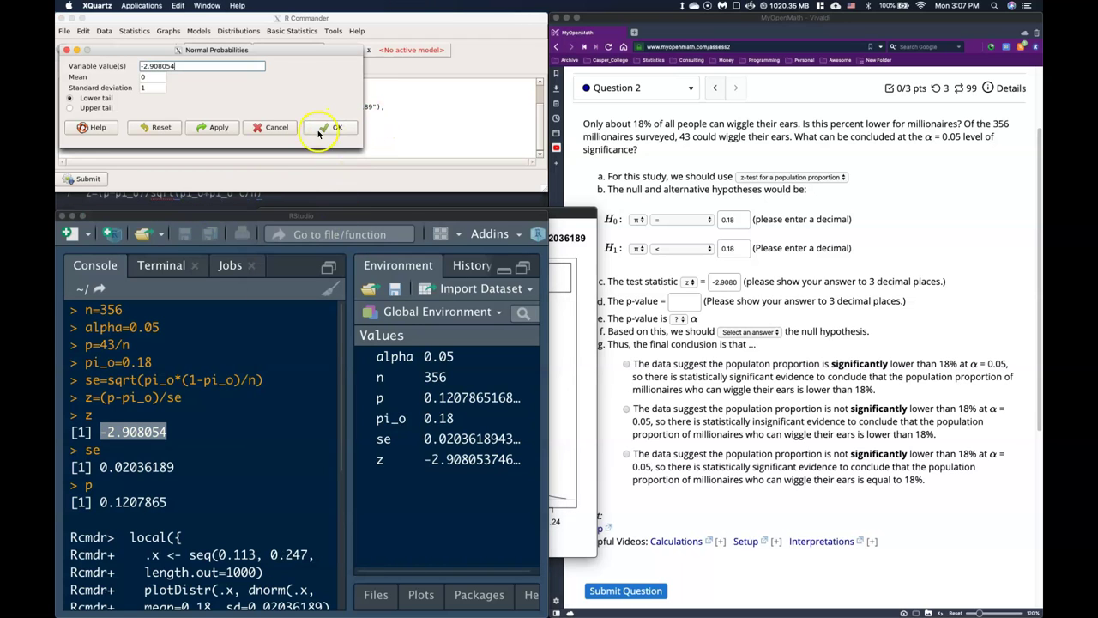
click(318, 127)
click(311, 473)
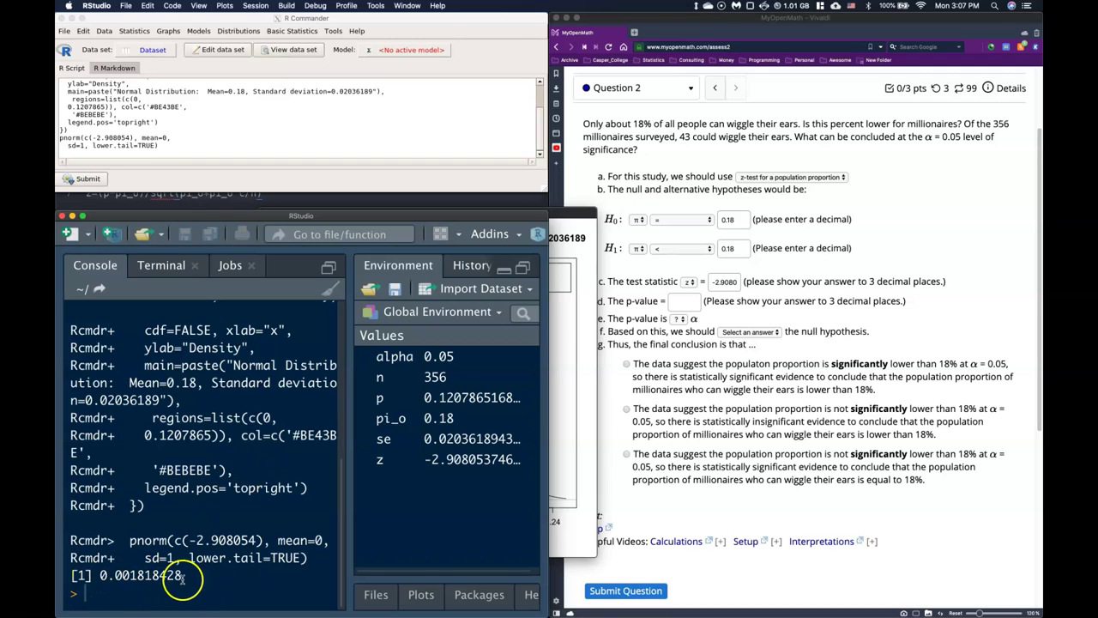
drag(183, 575, 98, 574)
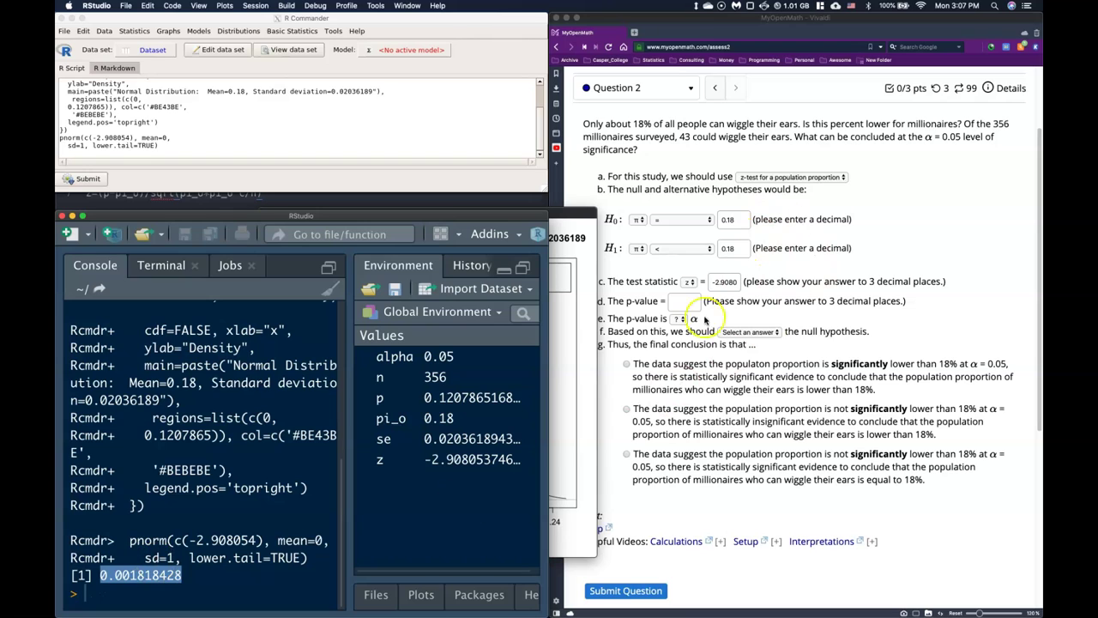
Enter the p-value 0.001818428 copied from the console into the quiz answer box.
click(678, 302)
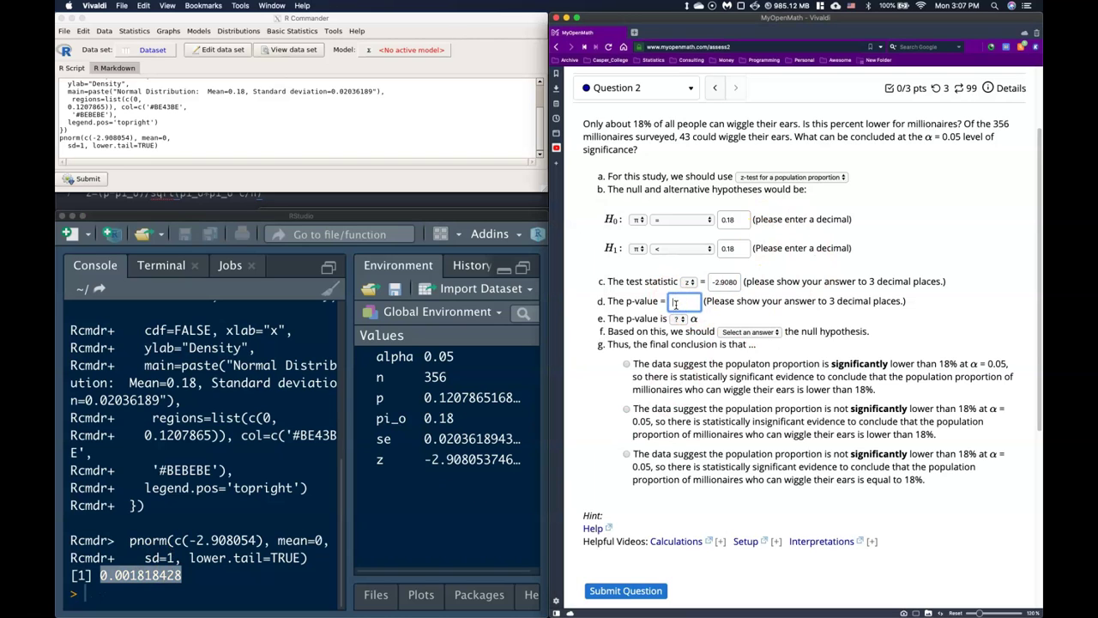
click(676, 303)
text(-2.9080)
drag(653, 301, 690, 302)
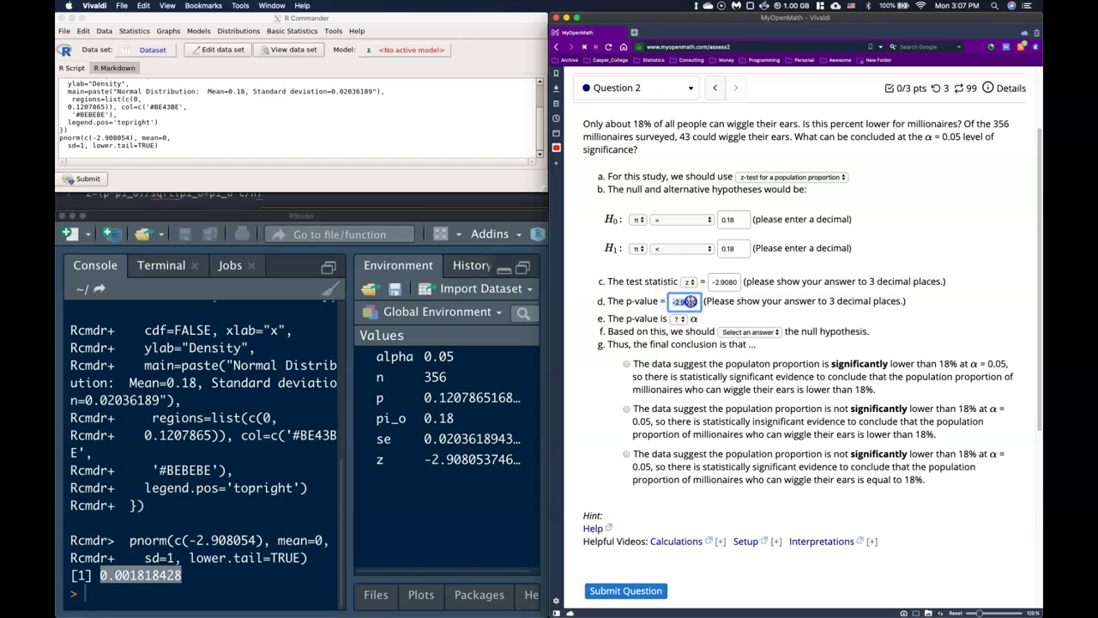
key(BackSpace)
click(246, 593)
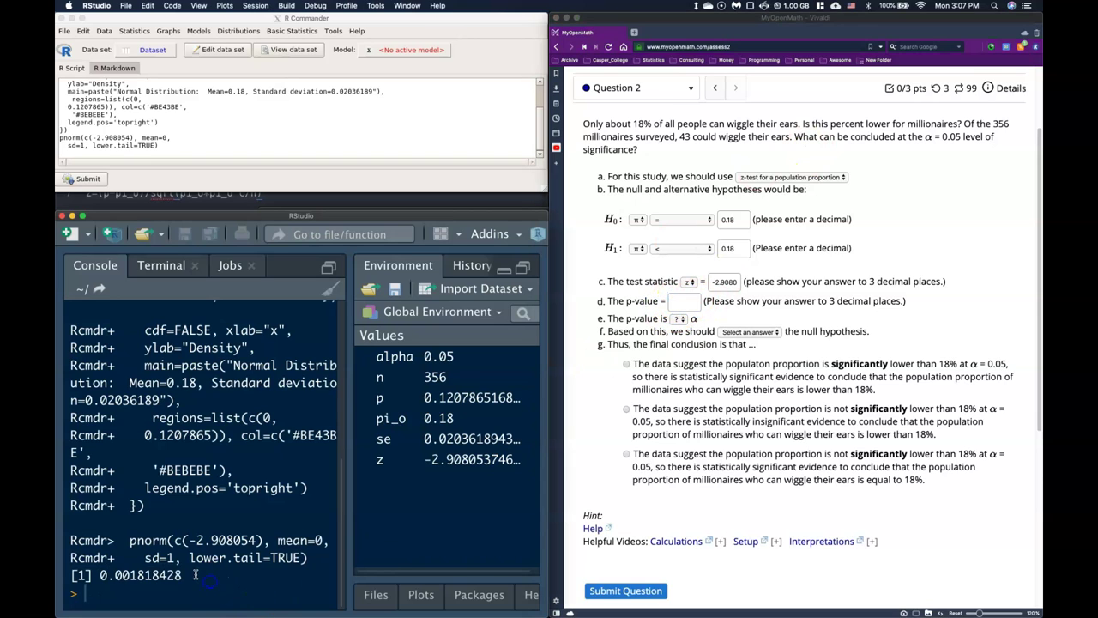
drag(91, 574, 212, 582)
key(super+a)
drag(100, 574, 183, 574)
key(super+c)
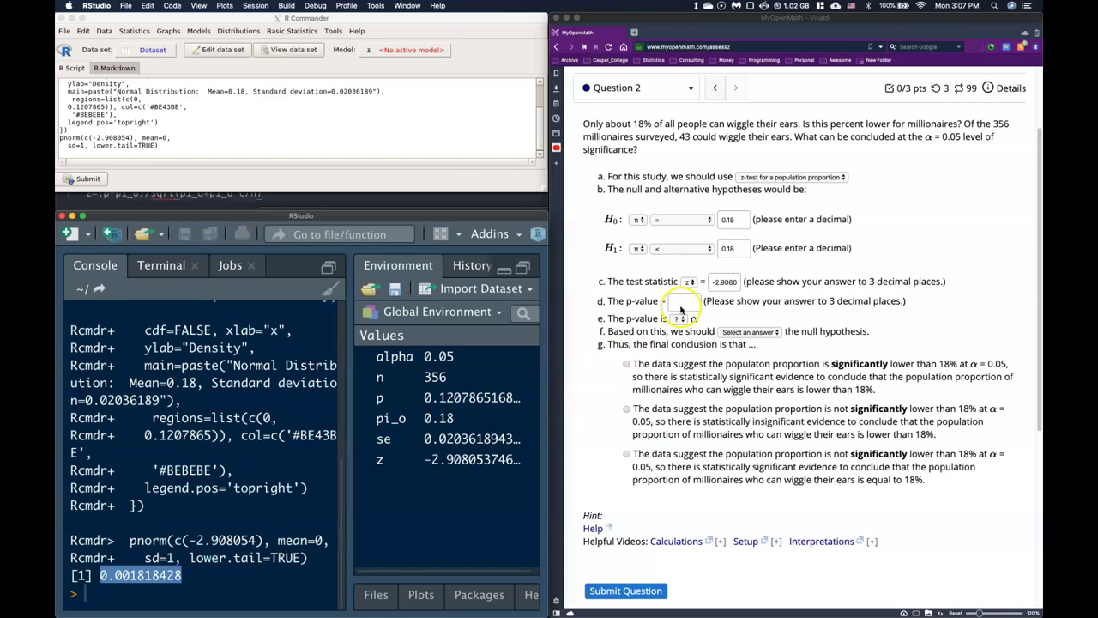
click(684, 301)
key(super+v)
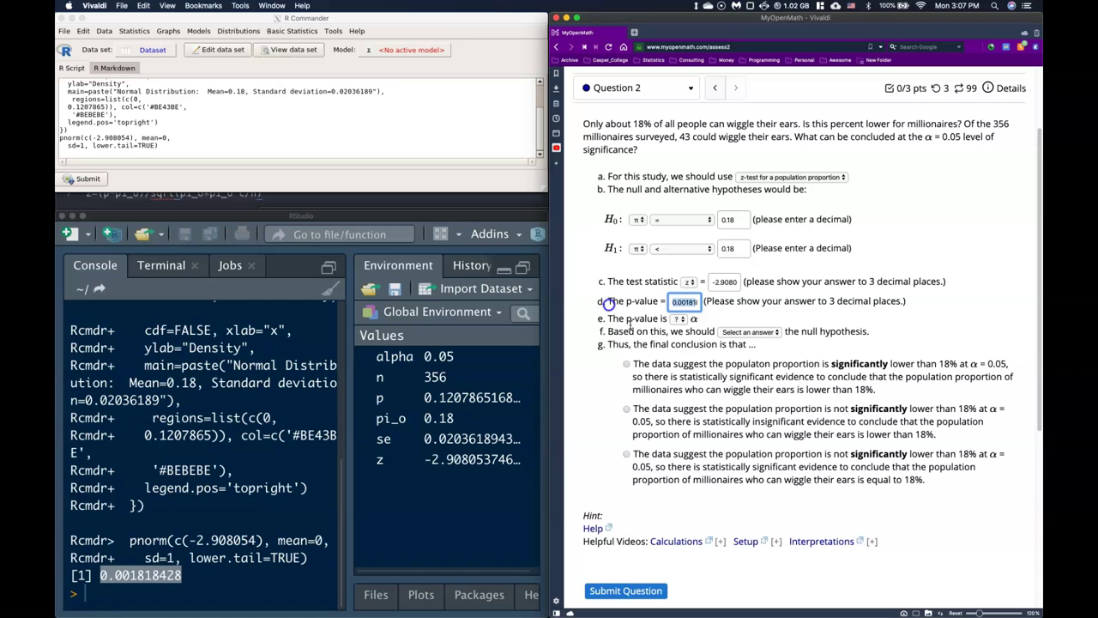
Mark p-value less than α, reject the null, and pick the significantly-lower-than-18% conclusion.
click(680, 319)
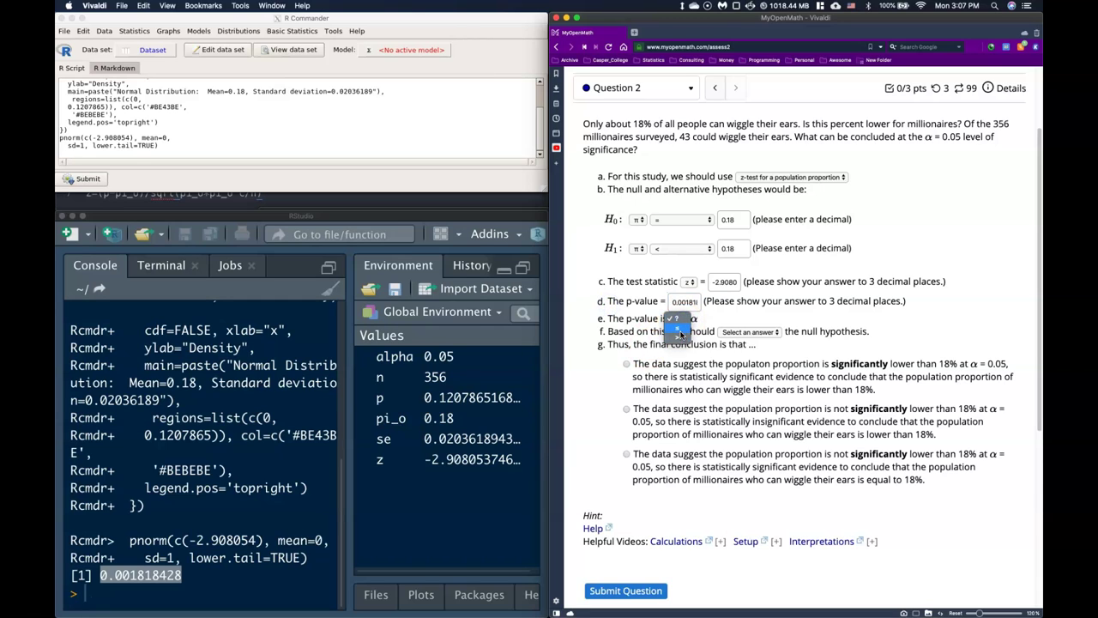
click(678, 328)
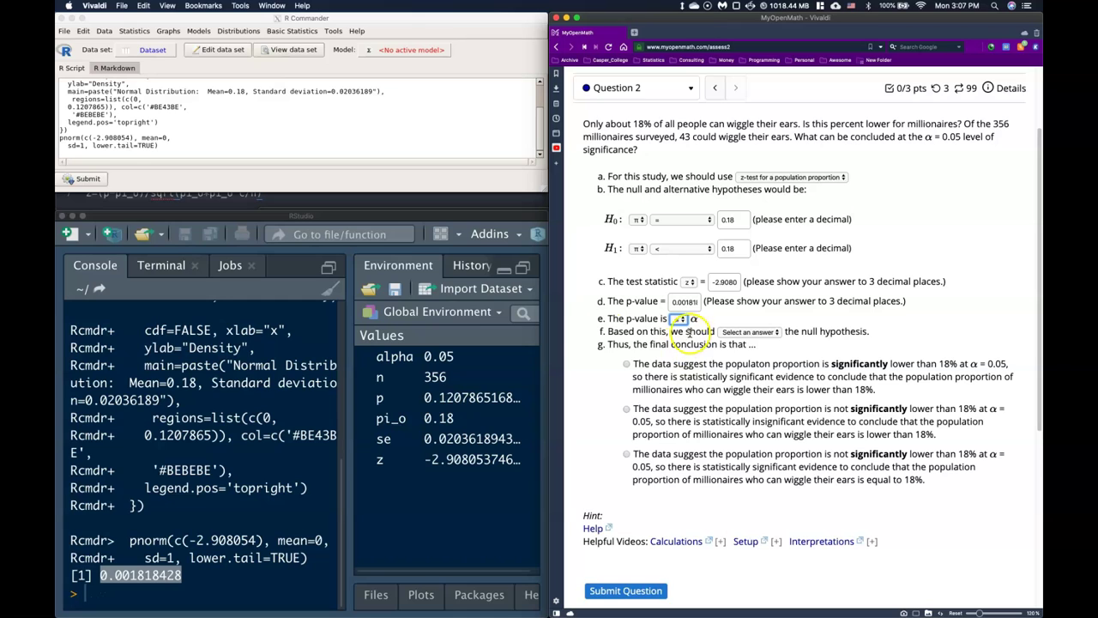
click(753, 332)
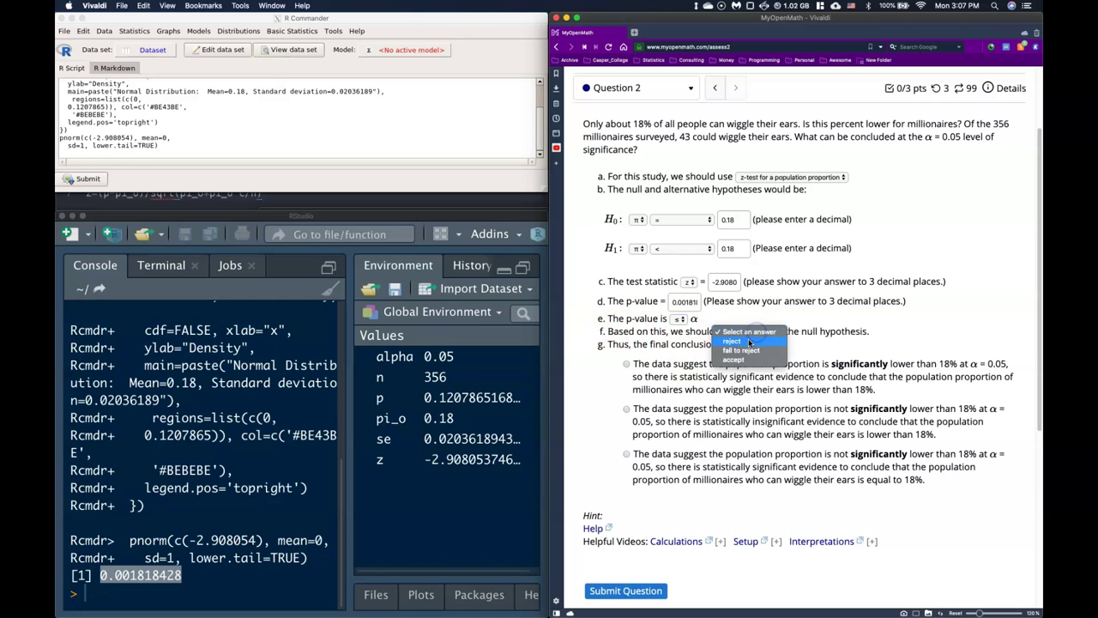
click(749, 341)
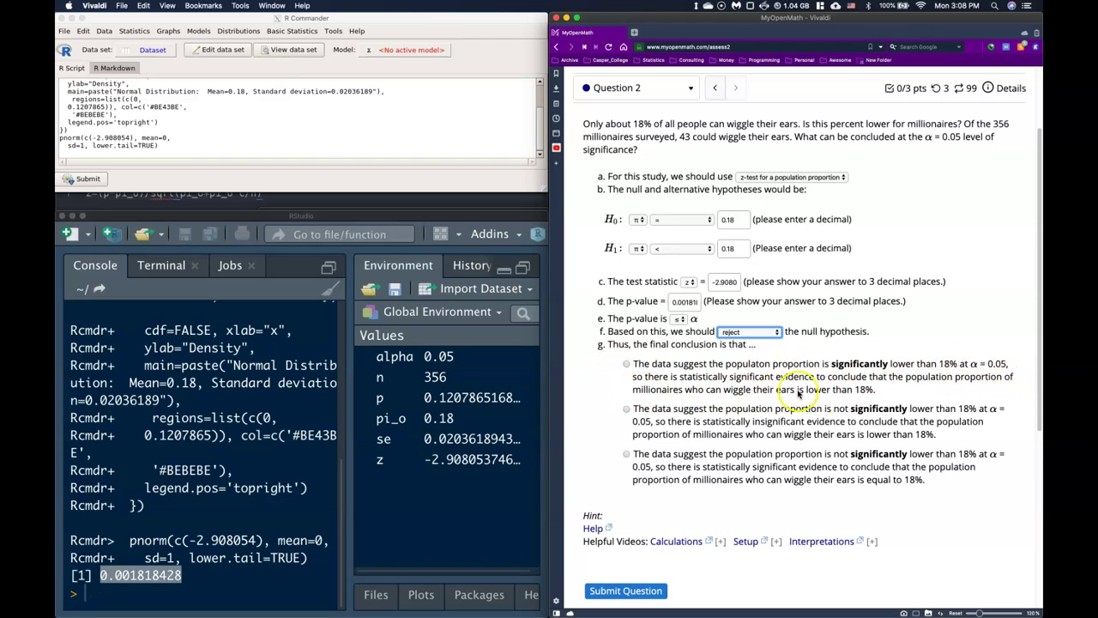
click(626, 364)
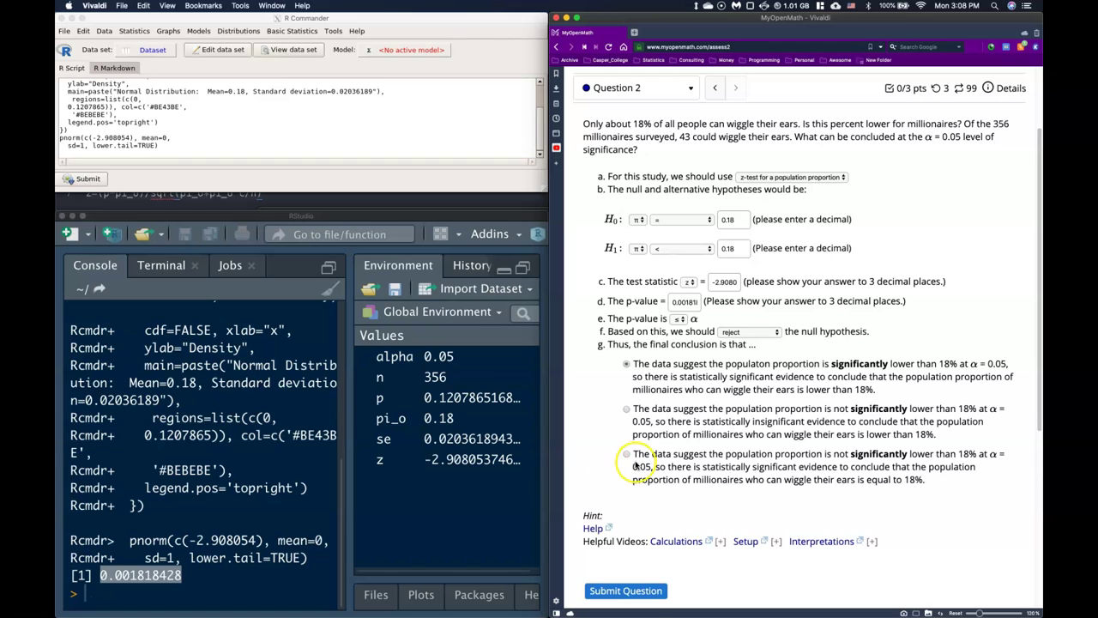
scroll(605, 468, down, 1)
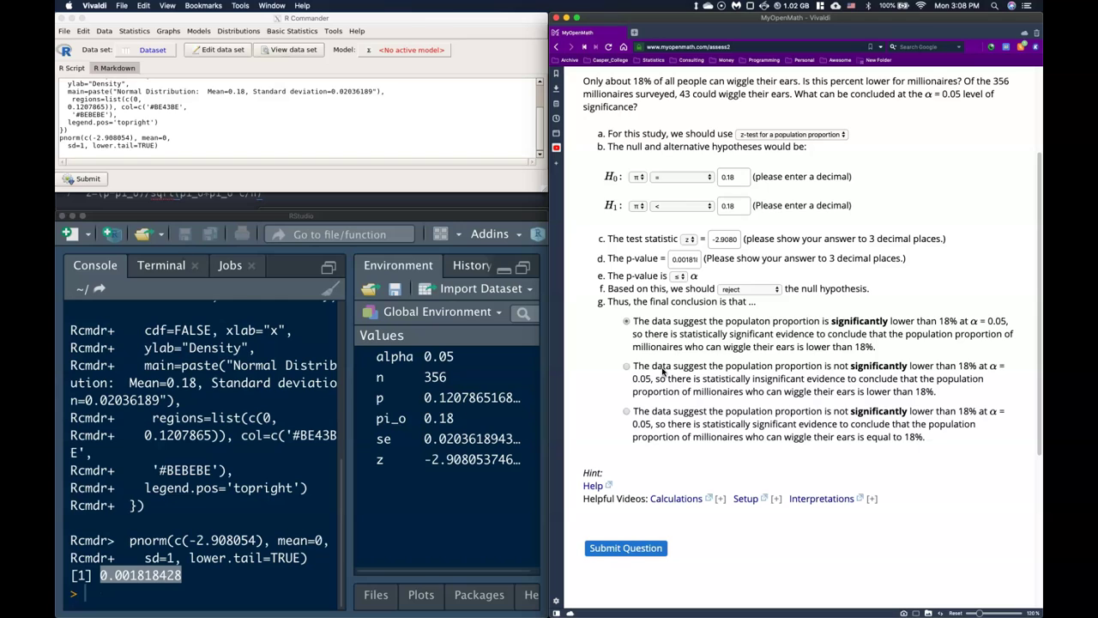
click(269, 209)
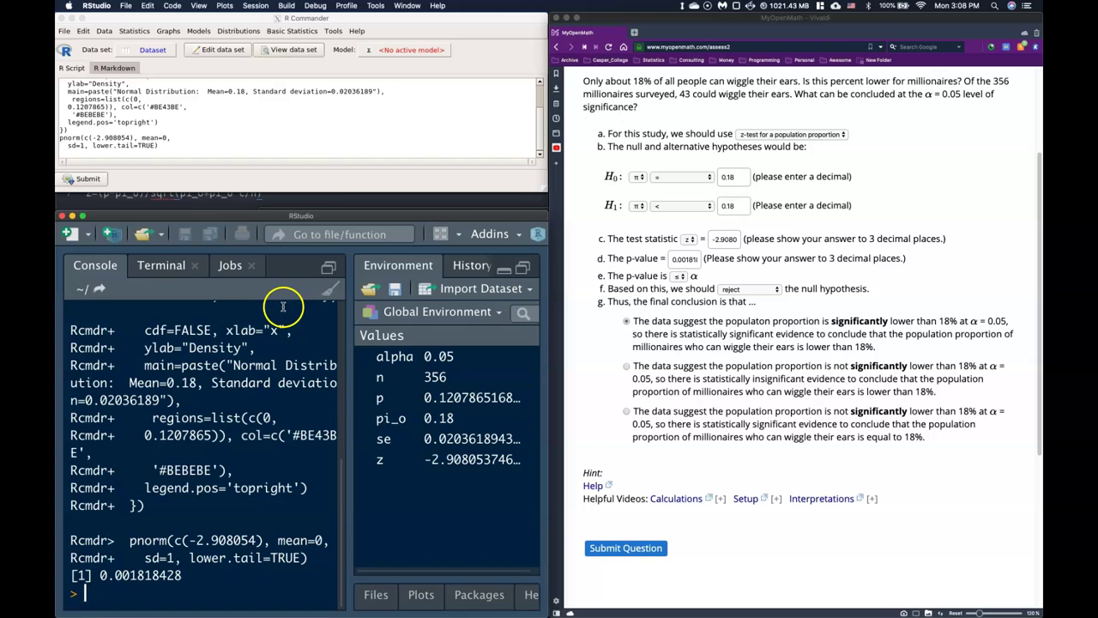
Open R Commander's one-sample proportion hypothesis test dialog from Basic Statistics > Statistical Inference.
click(314, 142)
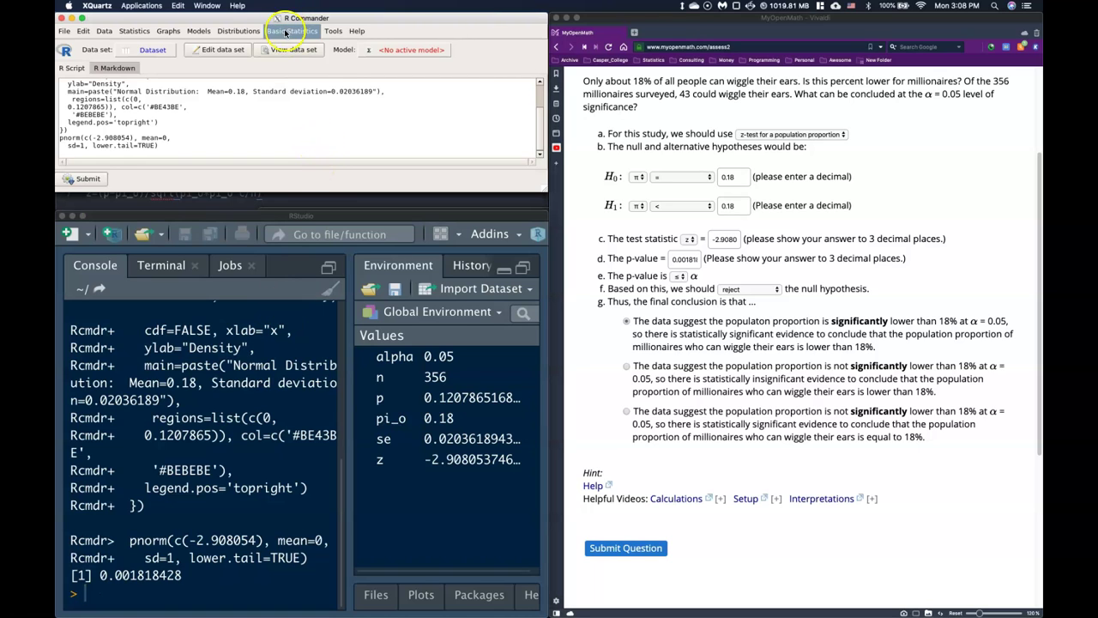
click(285, 32)
mouse_move(293, 76)
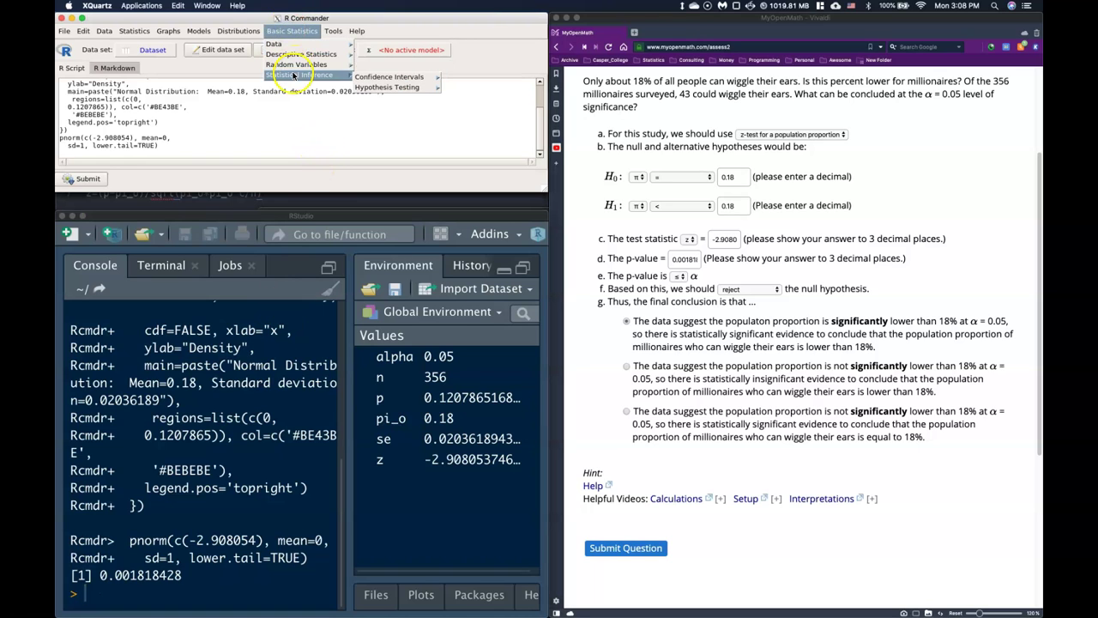
mouse_move(388, 87)
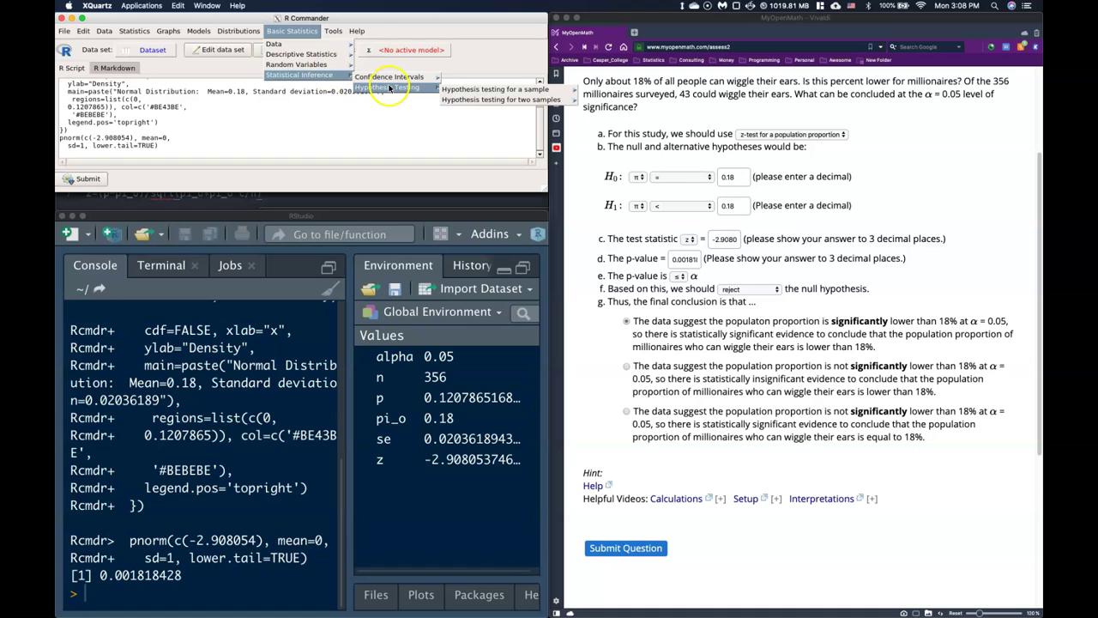
mouse_move(502, 100)
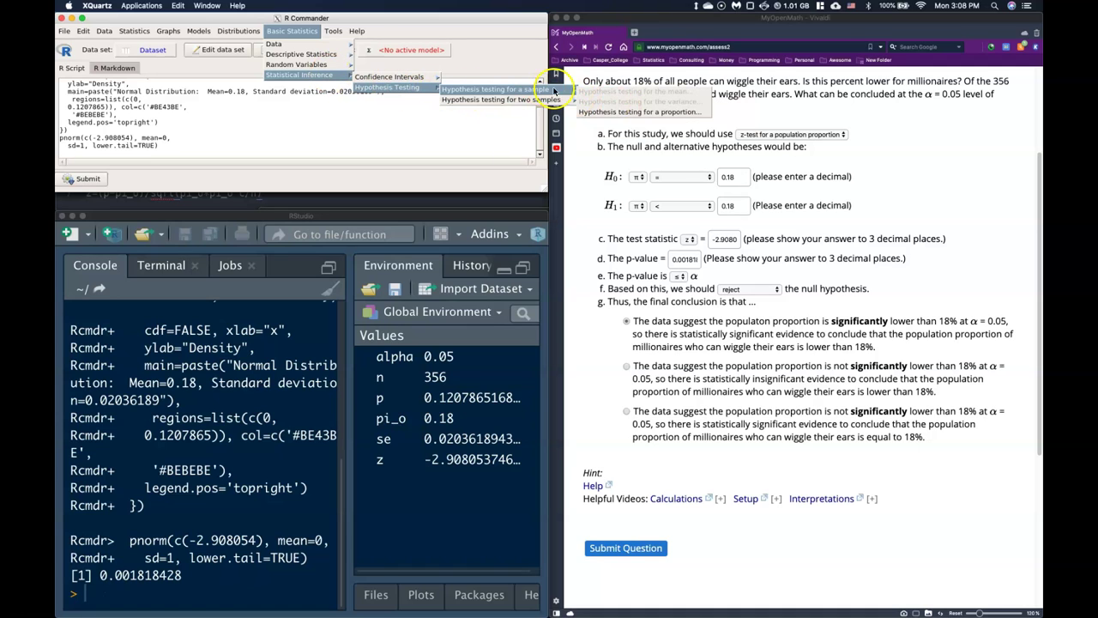
click(616, 112)
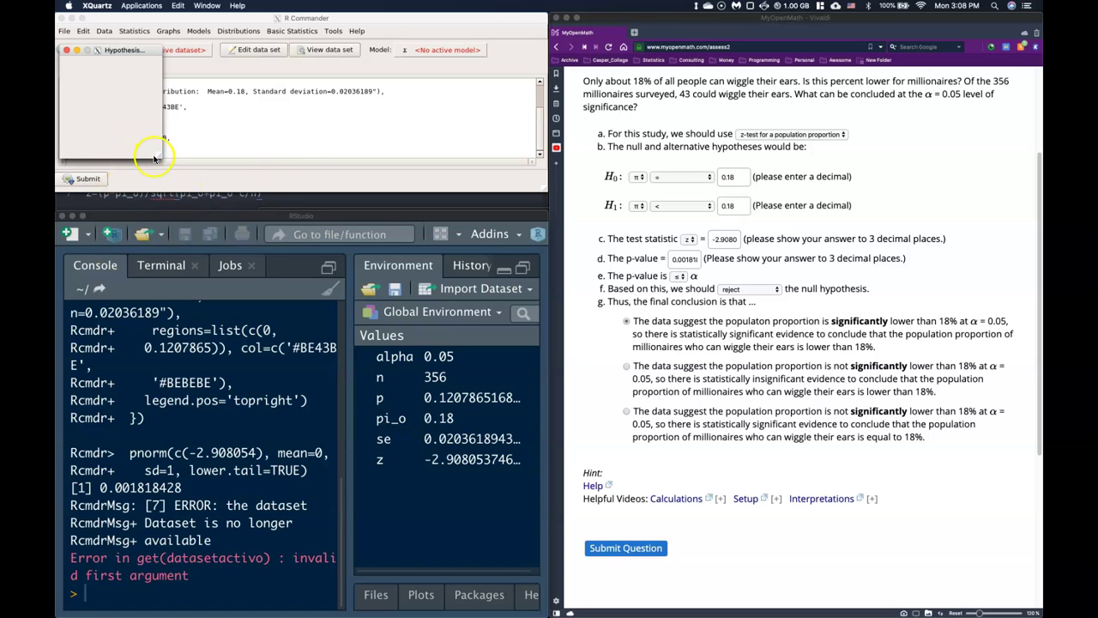
click(67, 49)
click(292, 31)
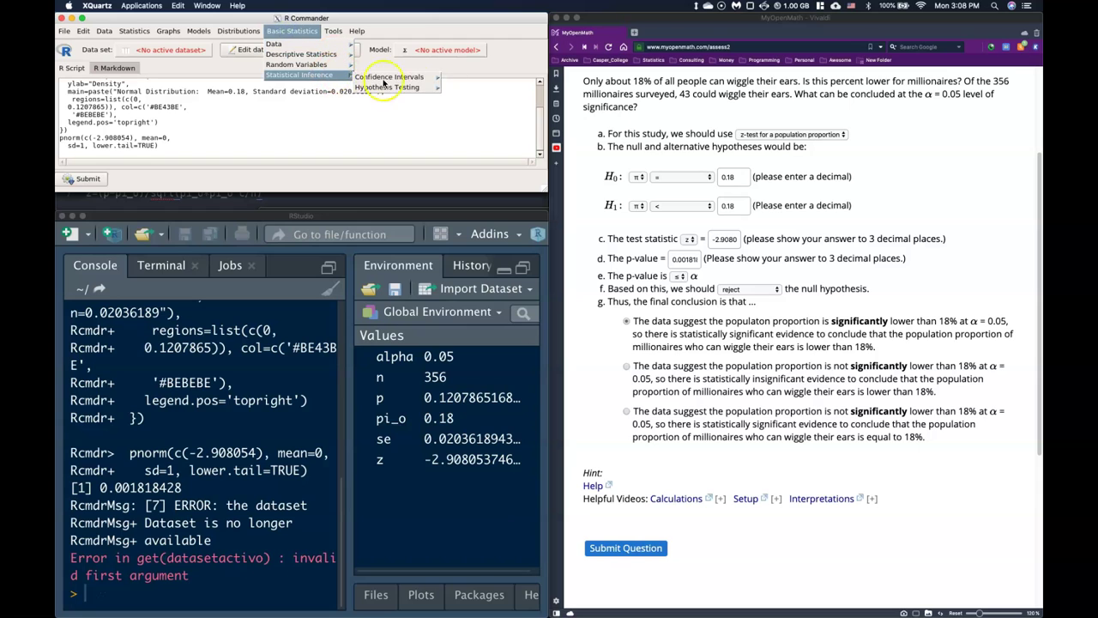
mouse_move(388, 86)
mouse_move(498, 89)
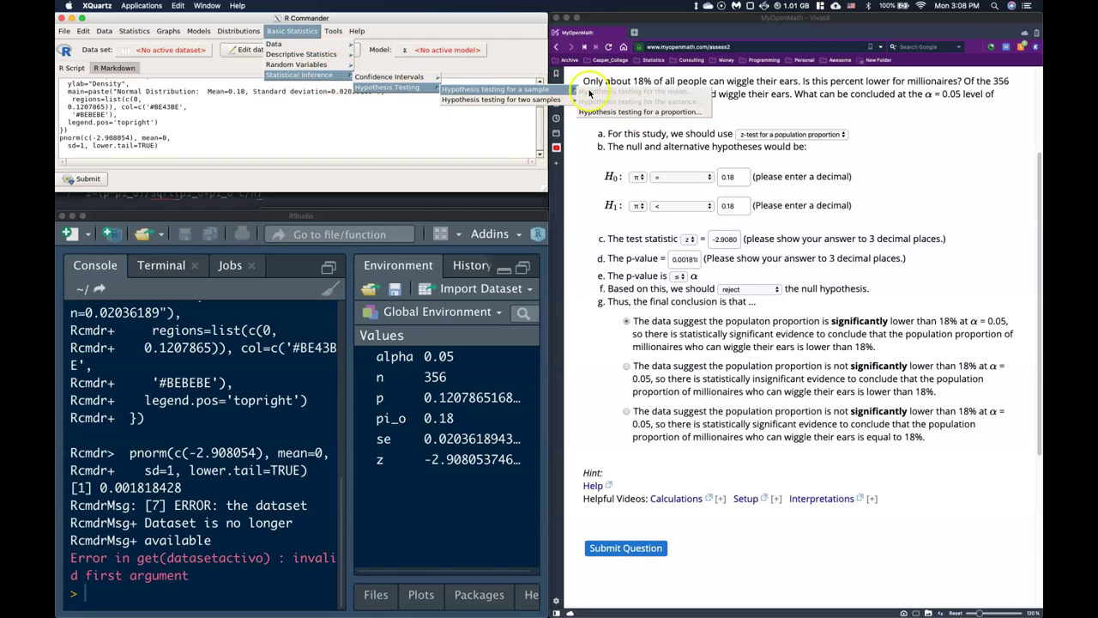
click(602, 111)
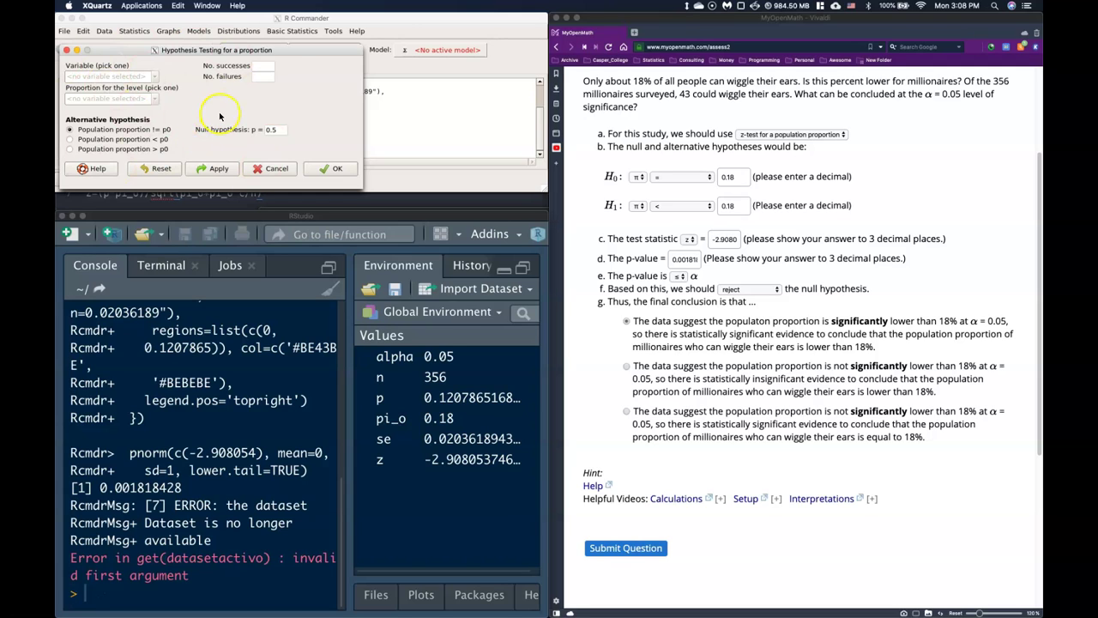
Enter 43 successes, and enter 313 failures after computing 356-43 in the console.
click(261, 66)
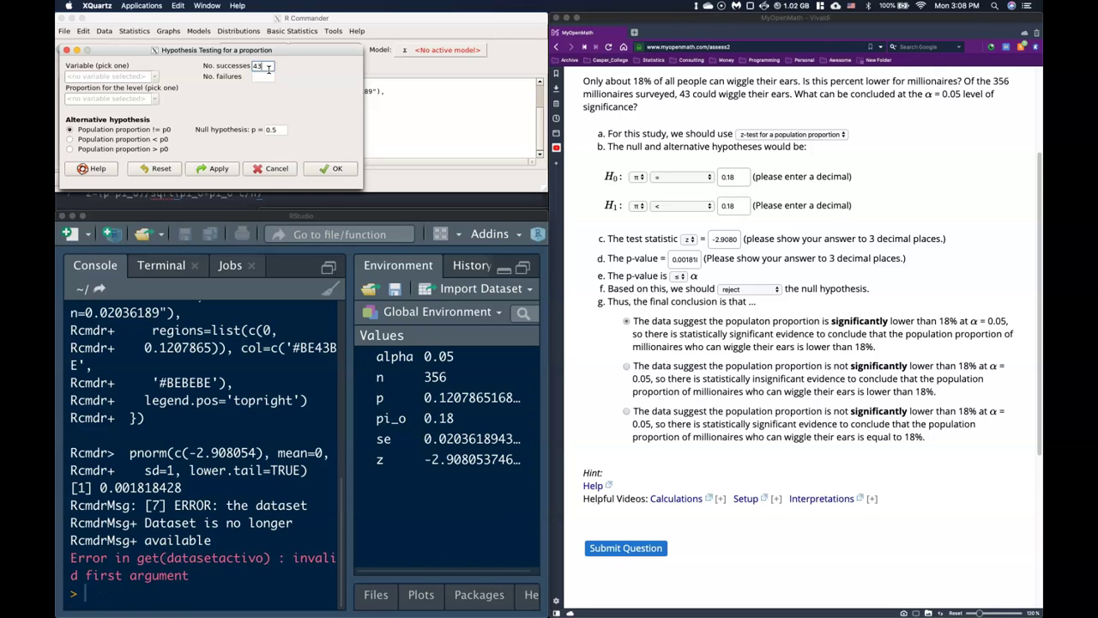
click(80, 587)
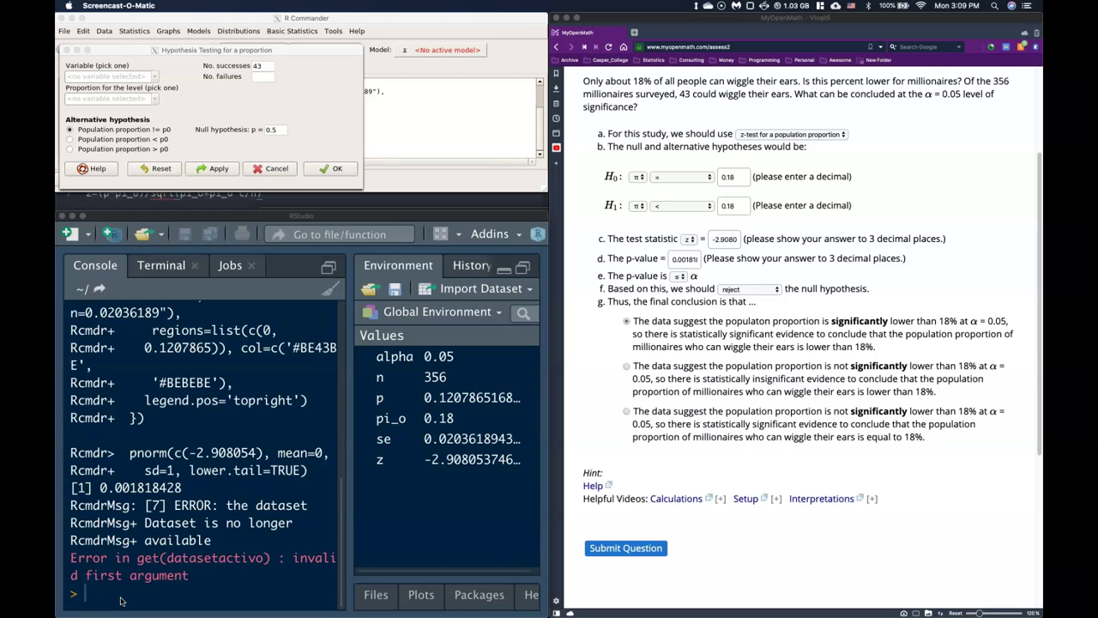
click(183, 568)
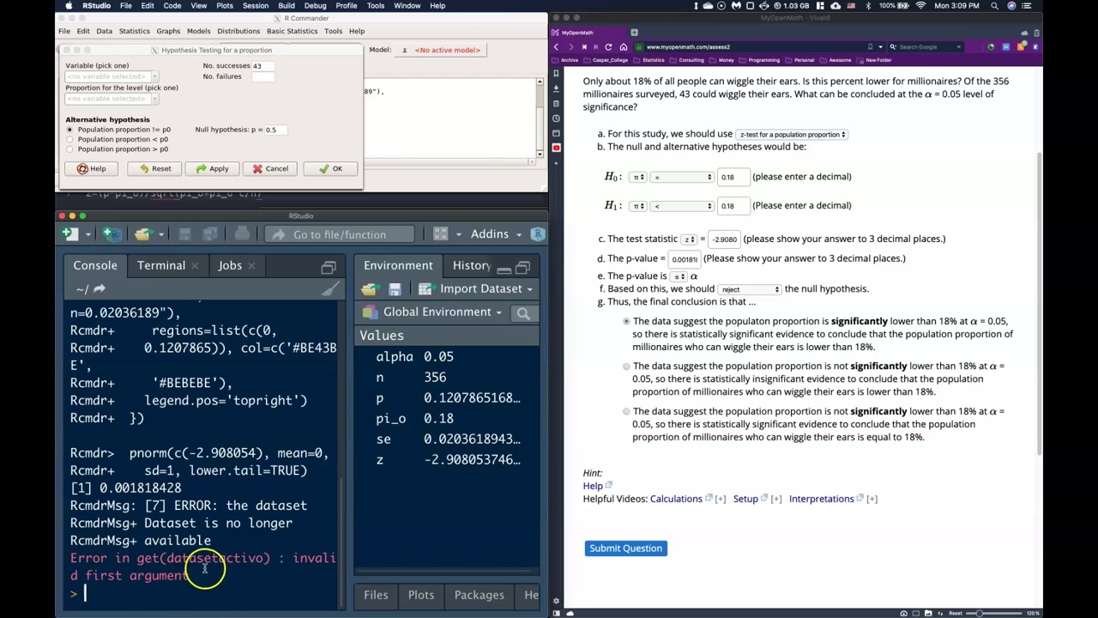
text(3)
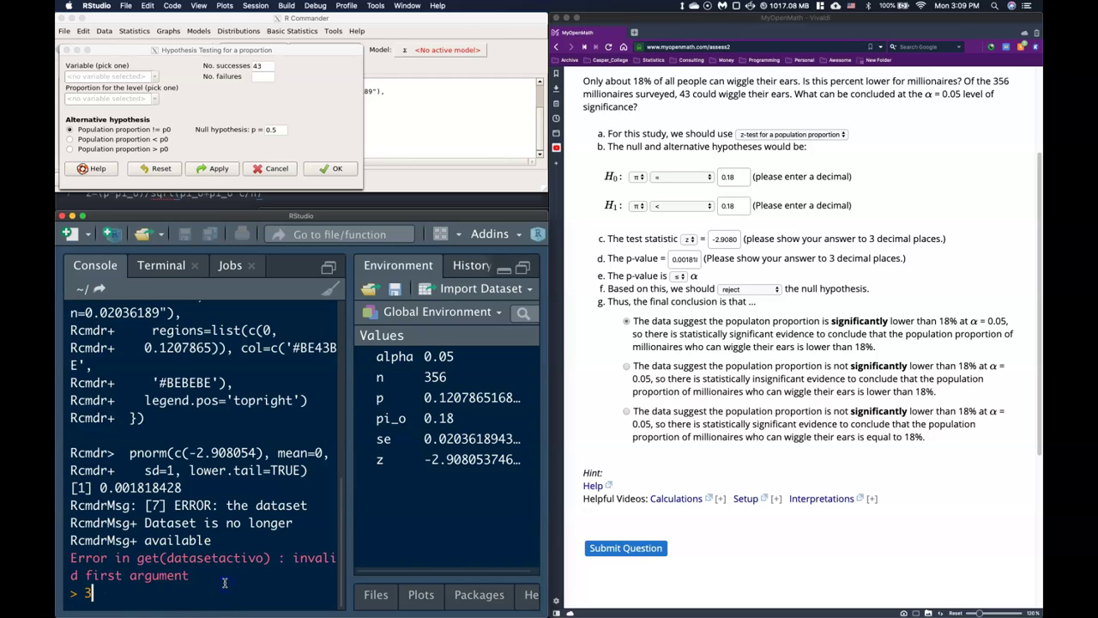
text(56-43)
key(Return)
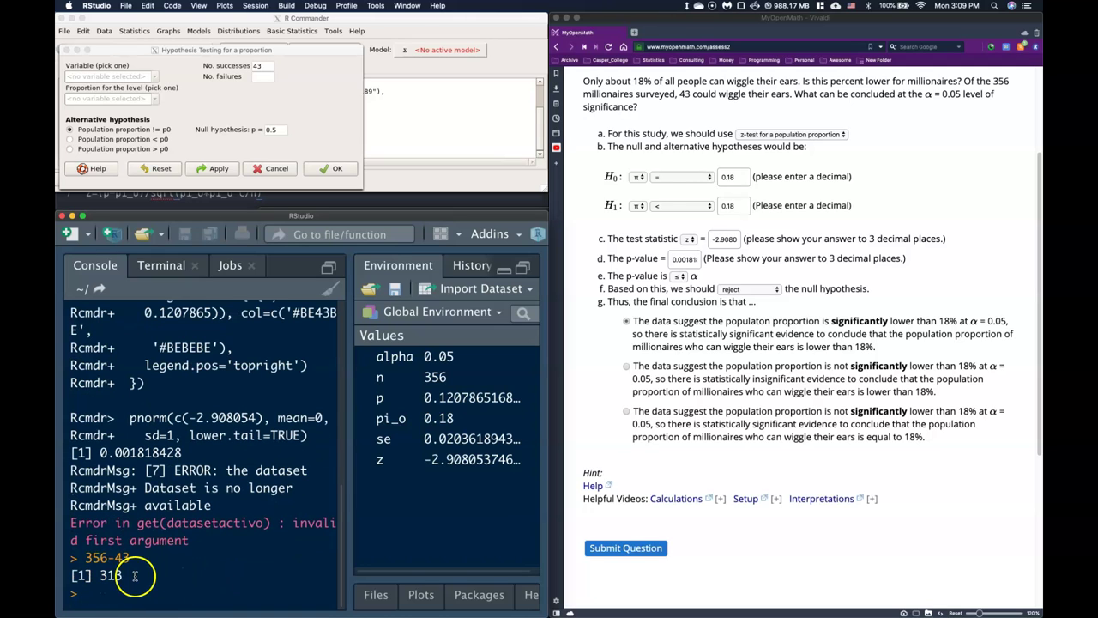
double_click(103, 575)
key(super+c)
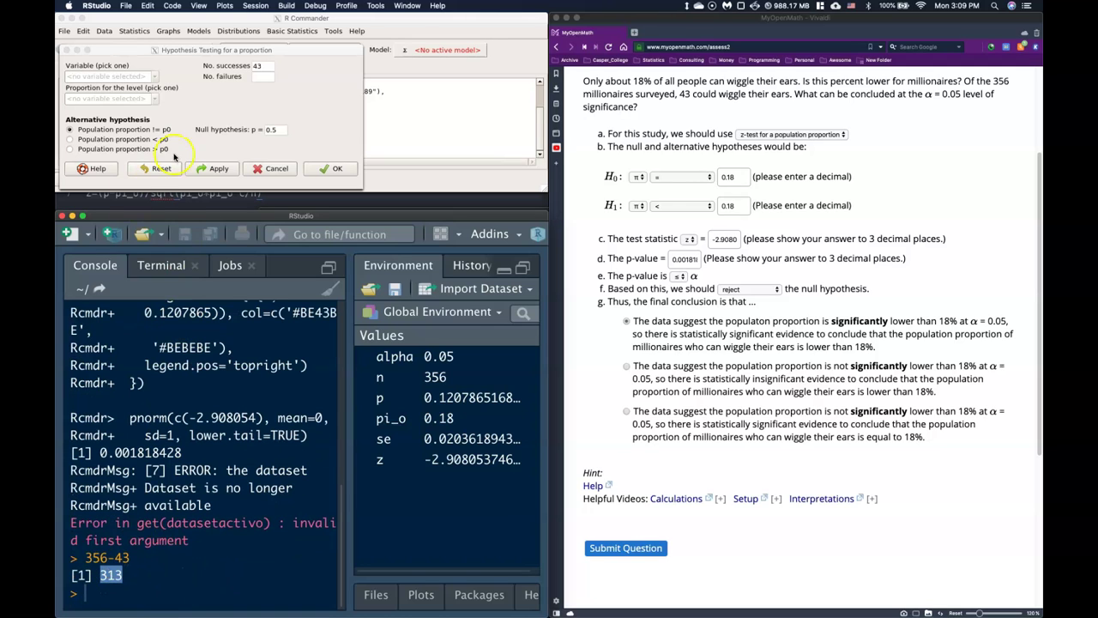
click(264, 78)
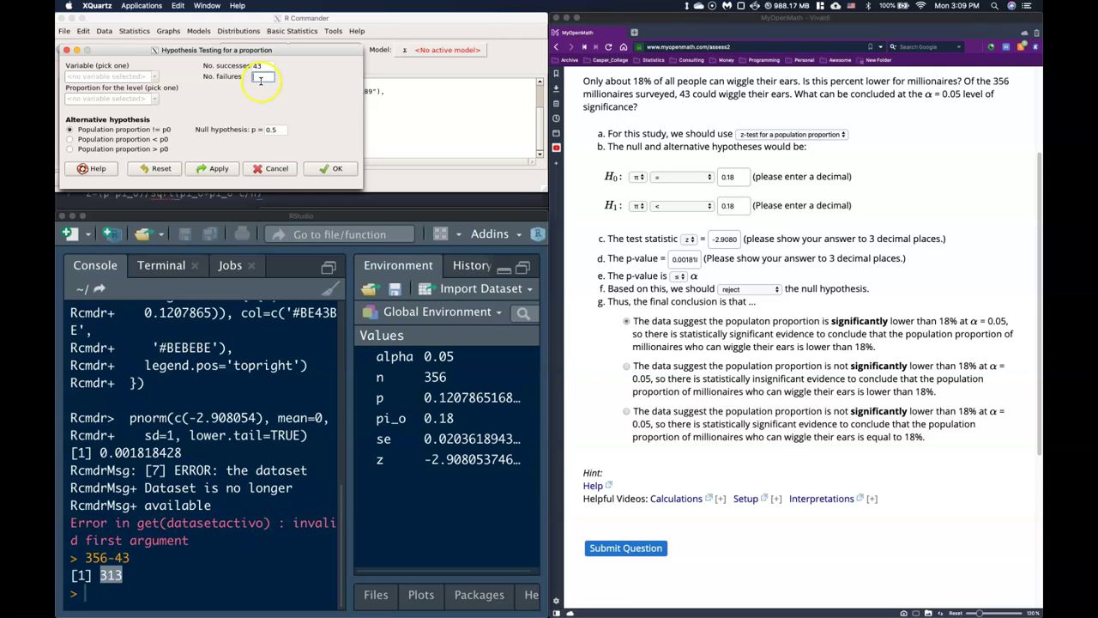
key(super+v)
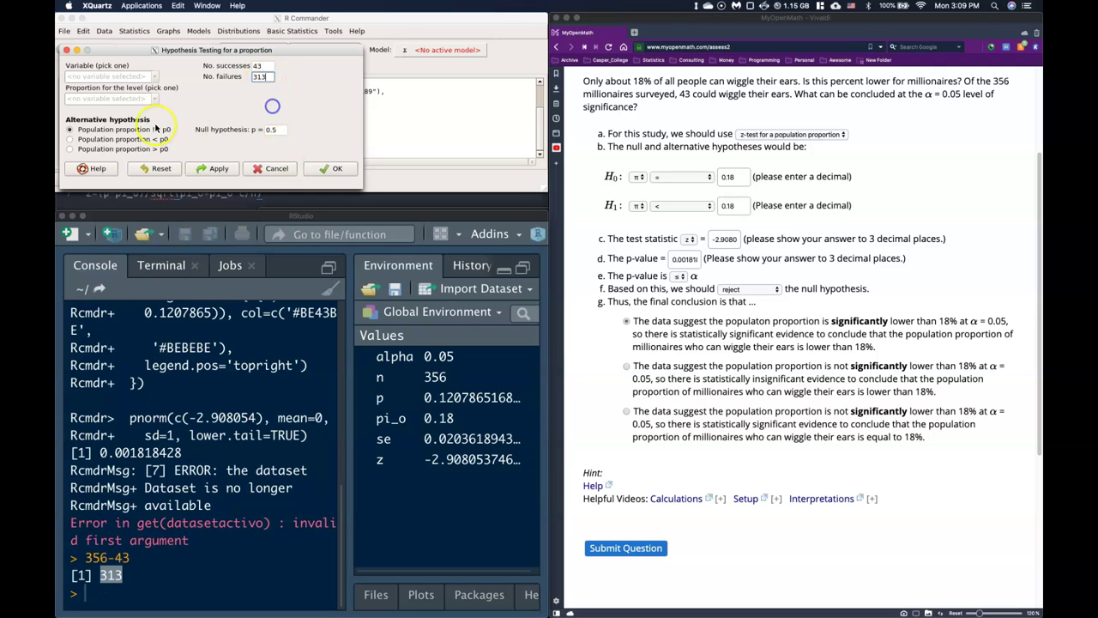
Choose the '< p0' alternative and set the null proportion, checking expected counts .18*356 and .82*356.
click(115, 139)
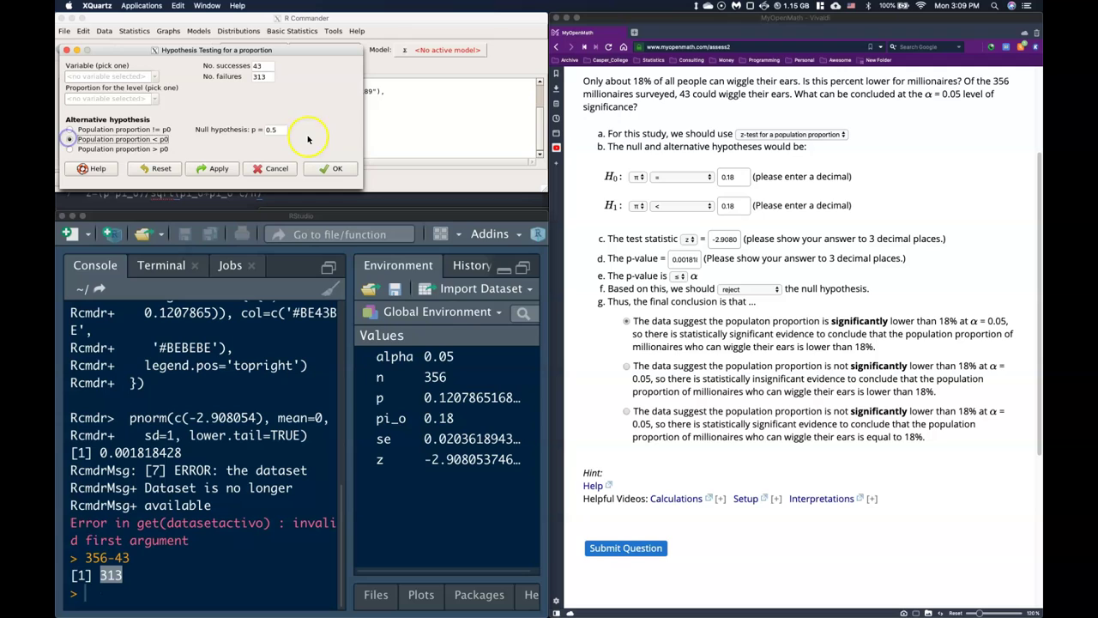
double_click(276, 128)
text(0.18)
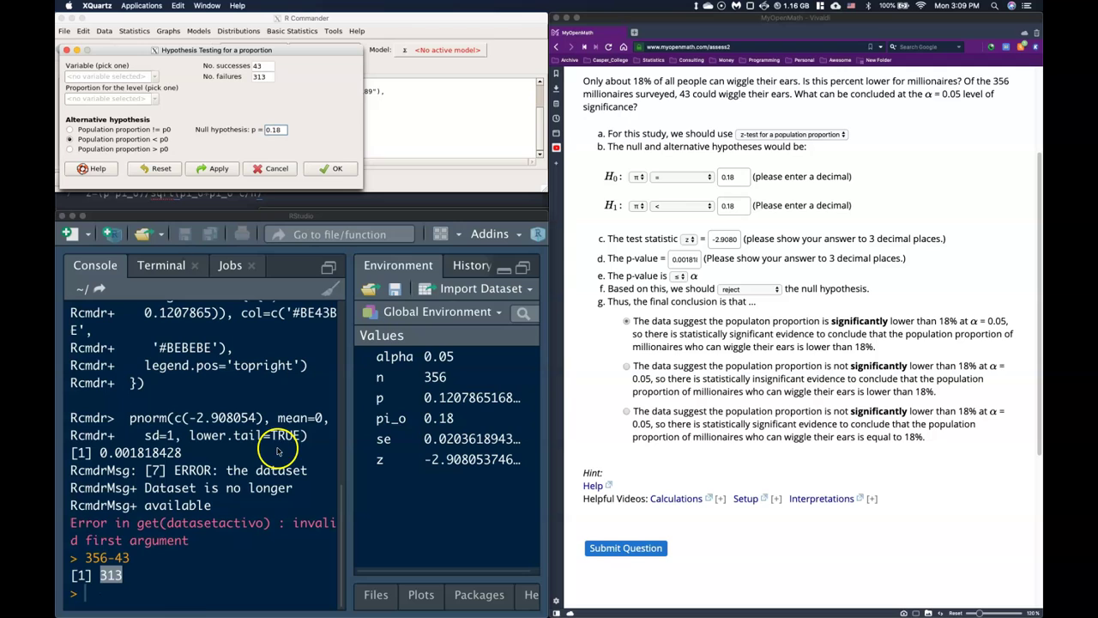
click(166, 586)
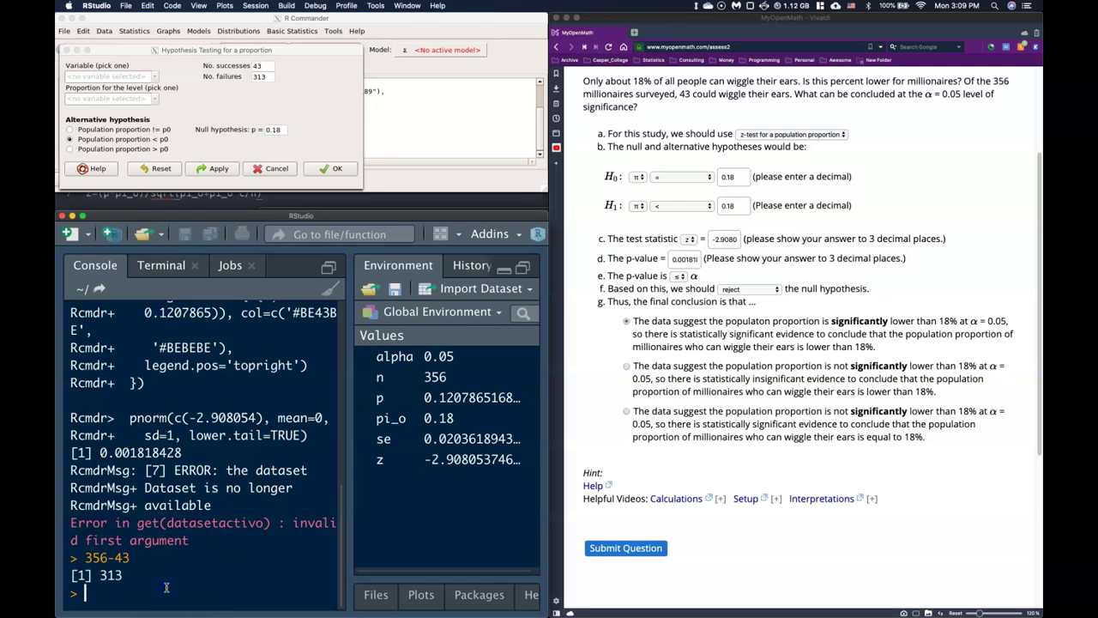
text(.18*356)
key(Return)
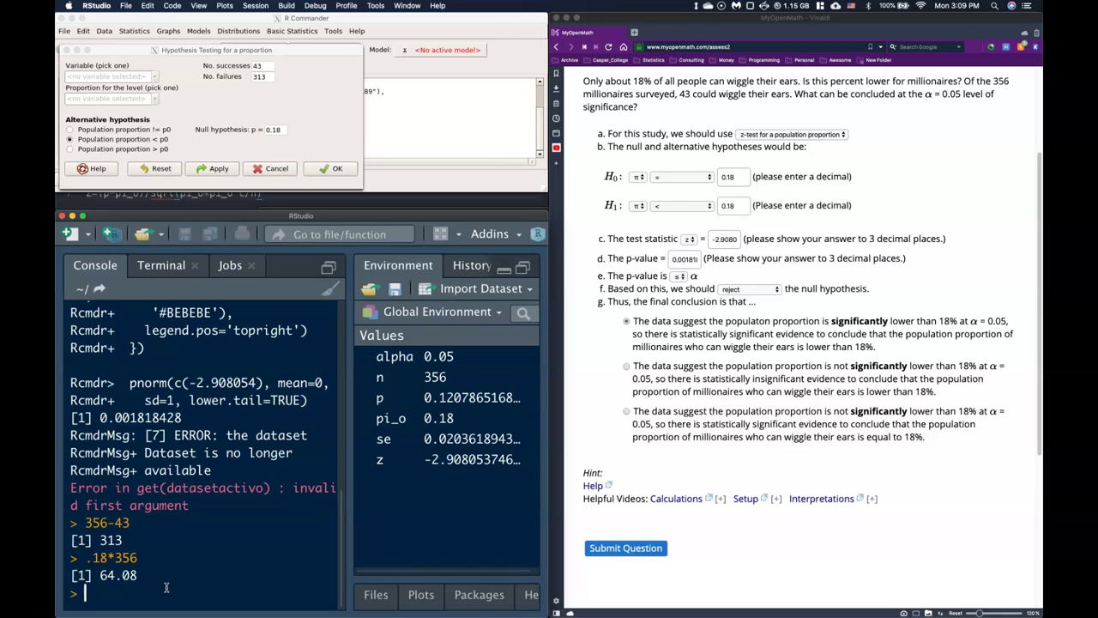
text(.82*356)
key(Return)
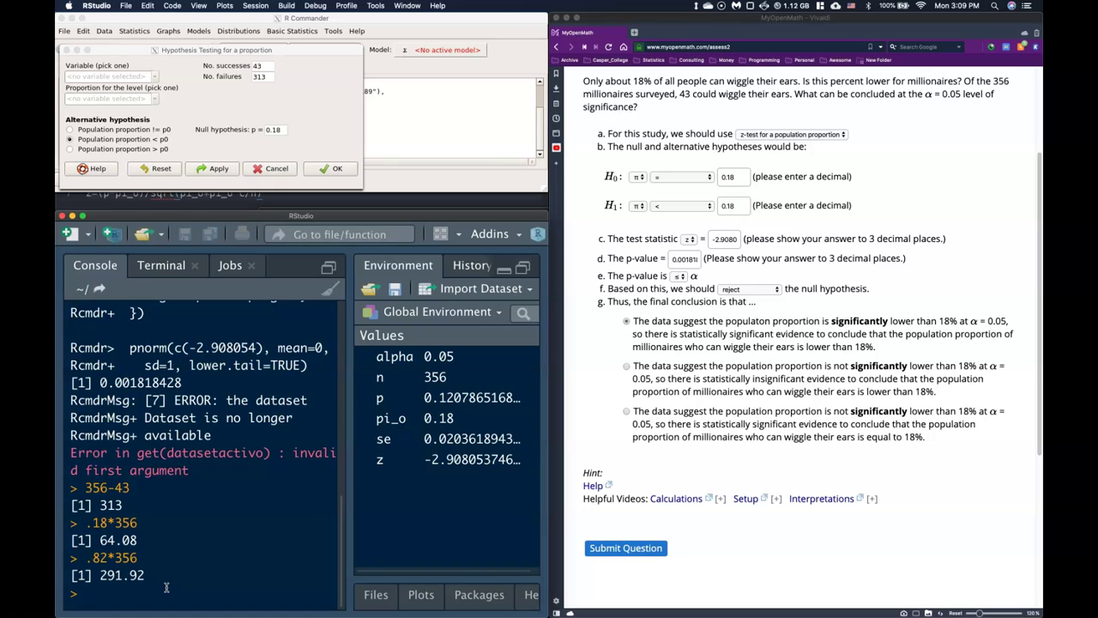
Run the left-tailed test against 0.18, giving z = -2.908054 and p-value 0.0018184.
click(147, 236)
click(326, 172)
click(328, 170)
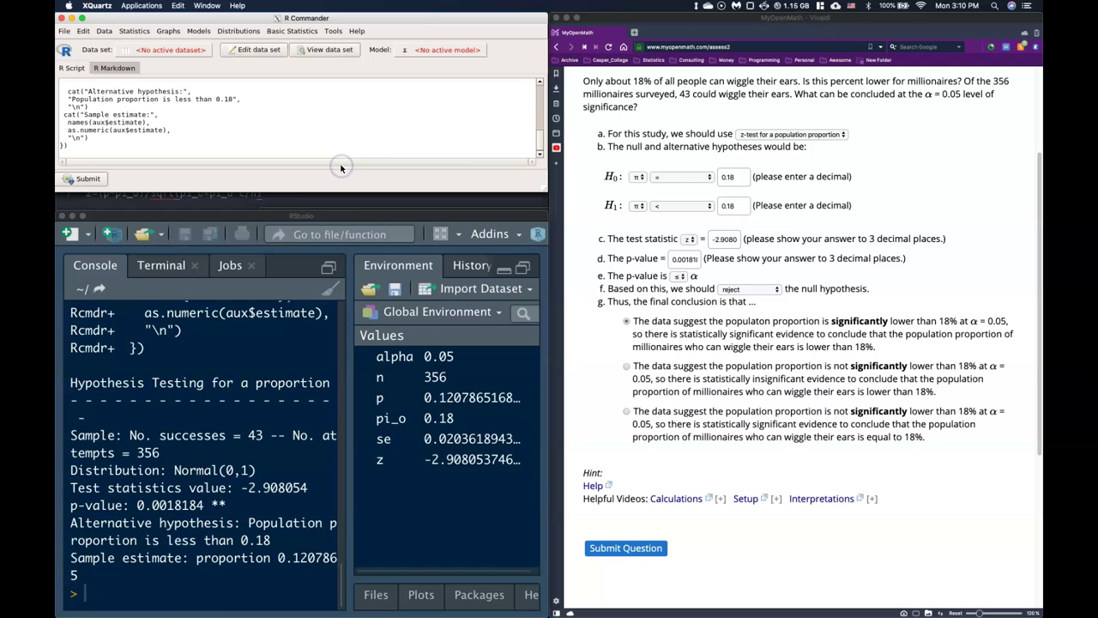
Drag the Console/Environment splitter right and highlight the test statistic -2.908054.
click(352, 424)
drag(350, 423, 523, 414)
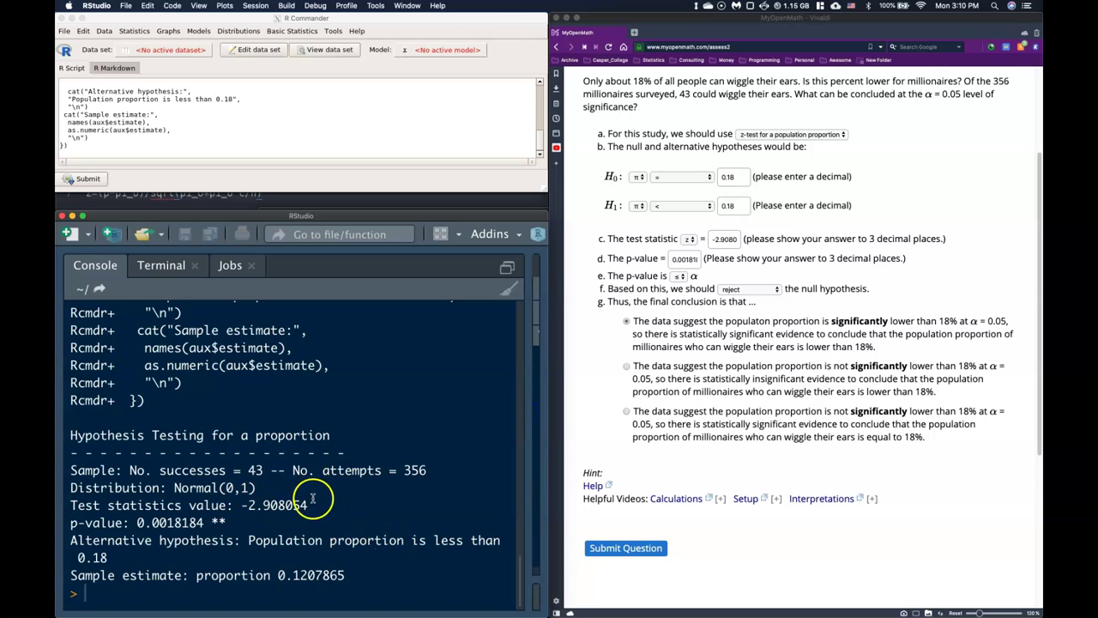
drag(314, 503, 241, 504)
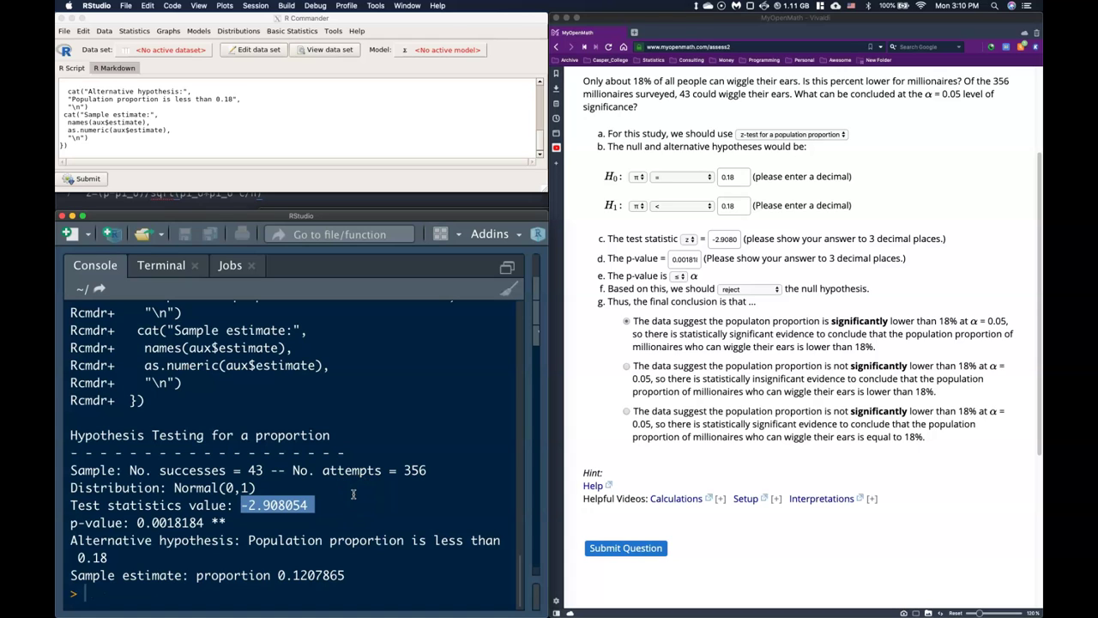
Open R Commander's confidence interval for a proportion dialog.
click(299, 40)
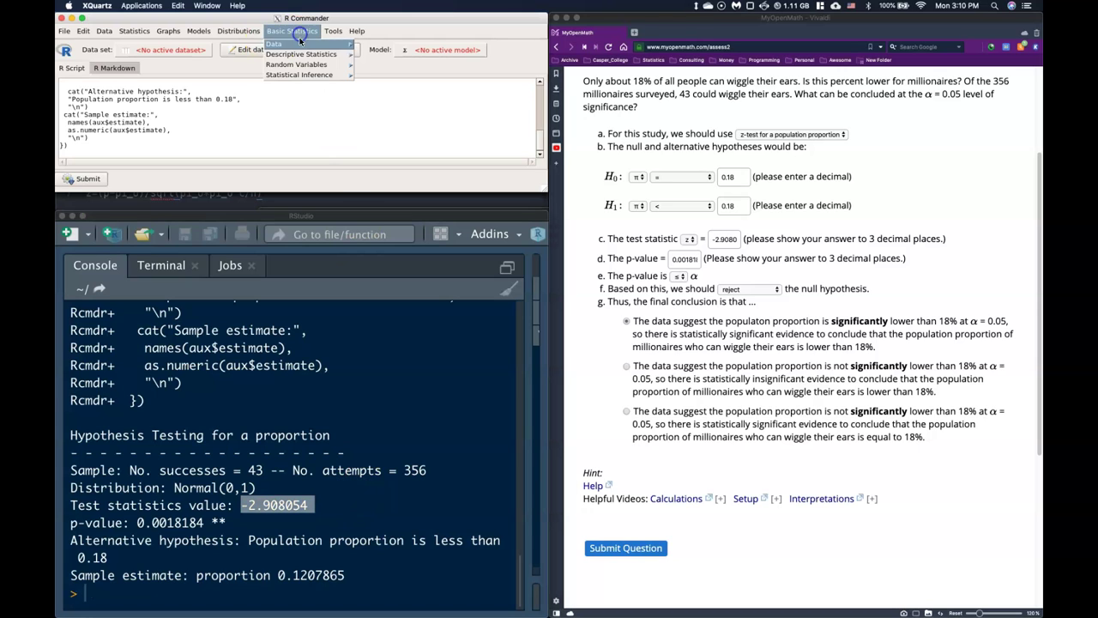
mouse_move(300, 75)
mouse_move(403, 77)
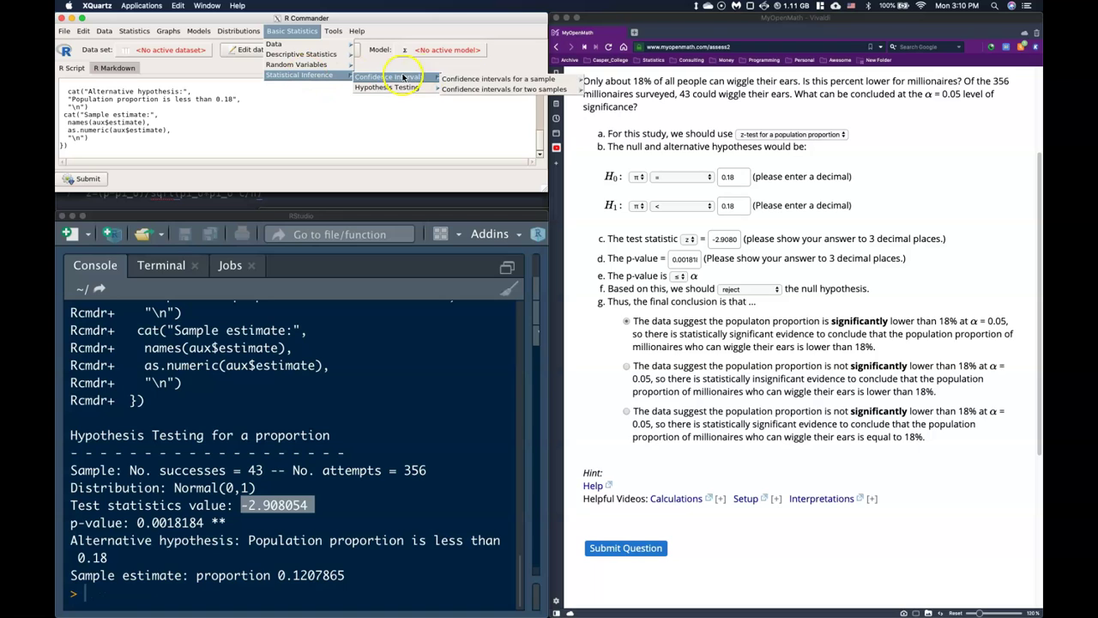
mouse_move(497, 78)
click(627, 101)
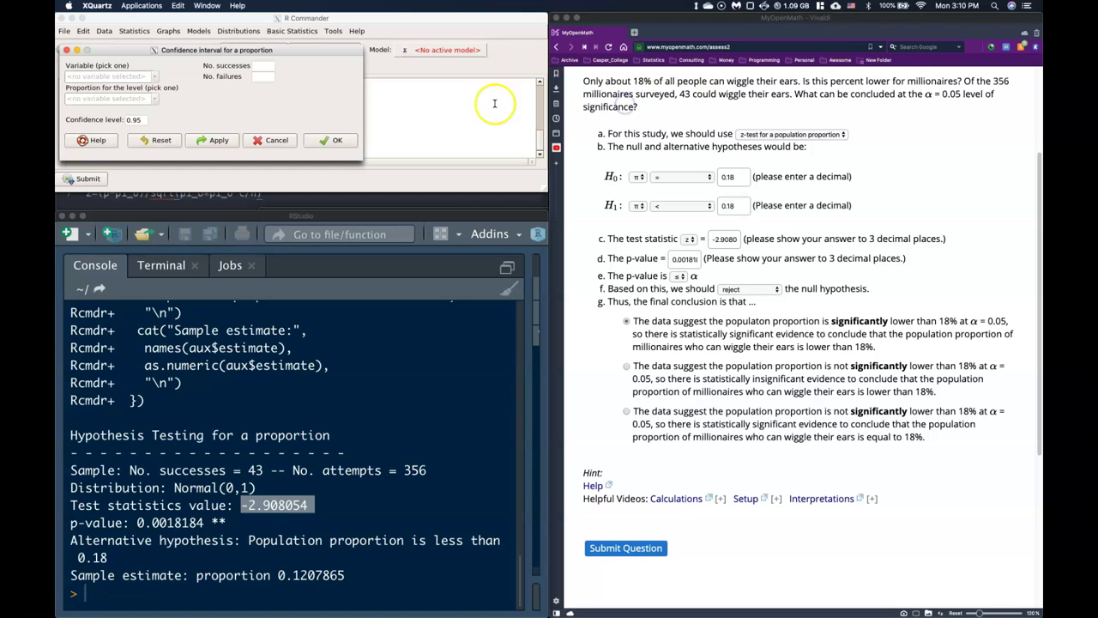
Compute the 95% interval for 43 successes and 313 failures: 0.08693489 to 0.1546381.
click(260, 67)
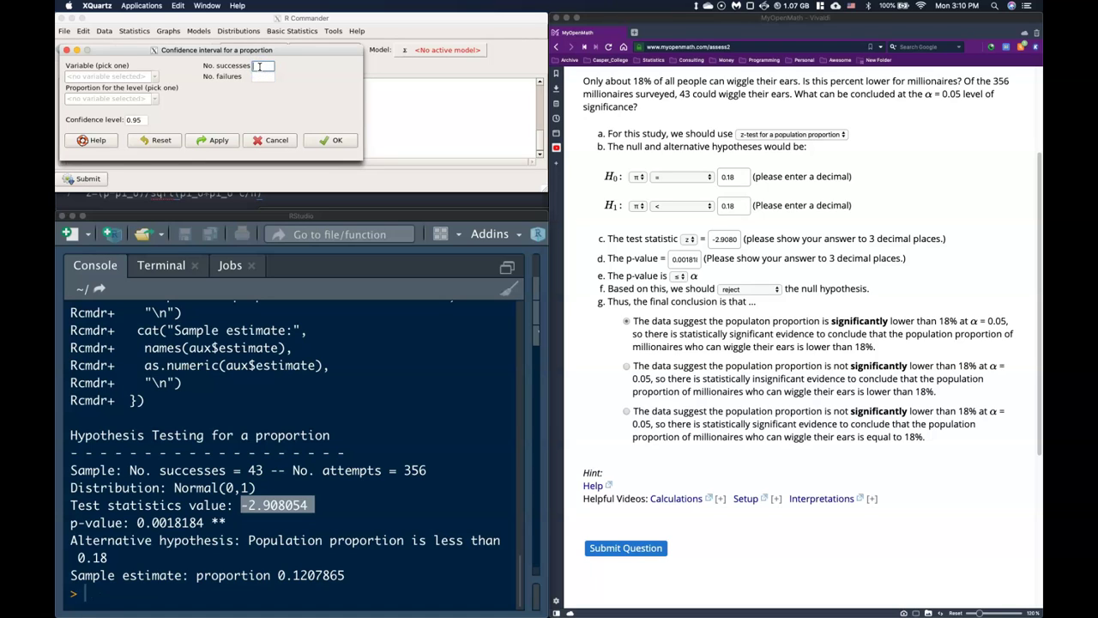
text(43)
click(260, 75)
click(139, 119)
click(335, 140)
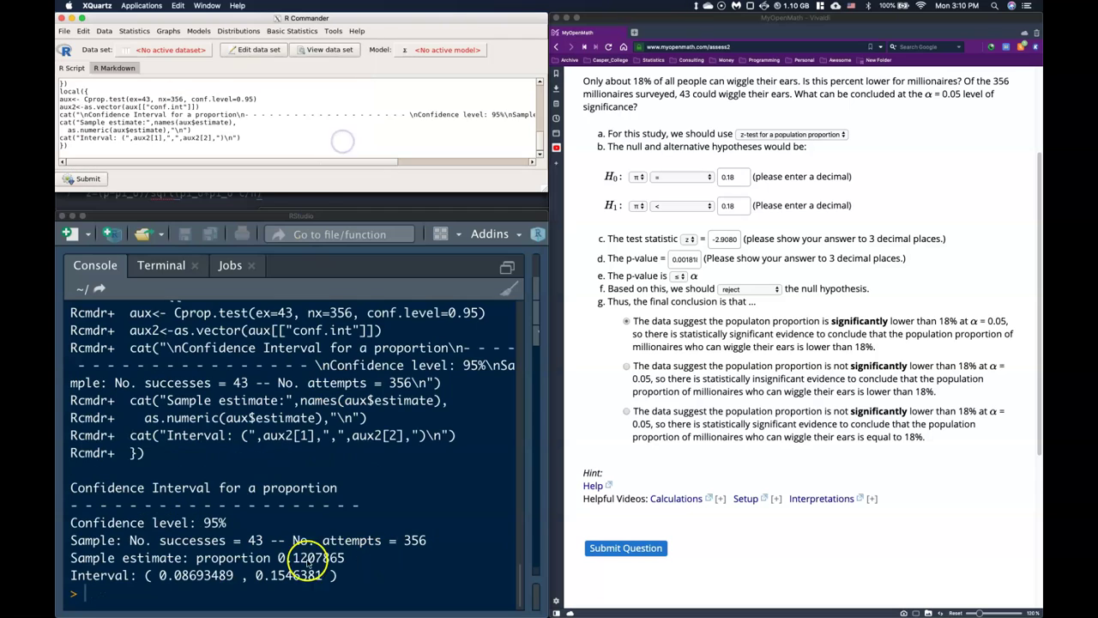
click(390, 586)
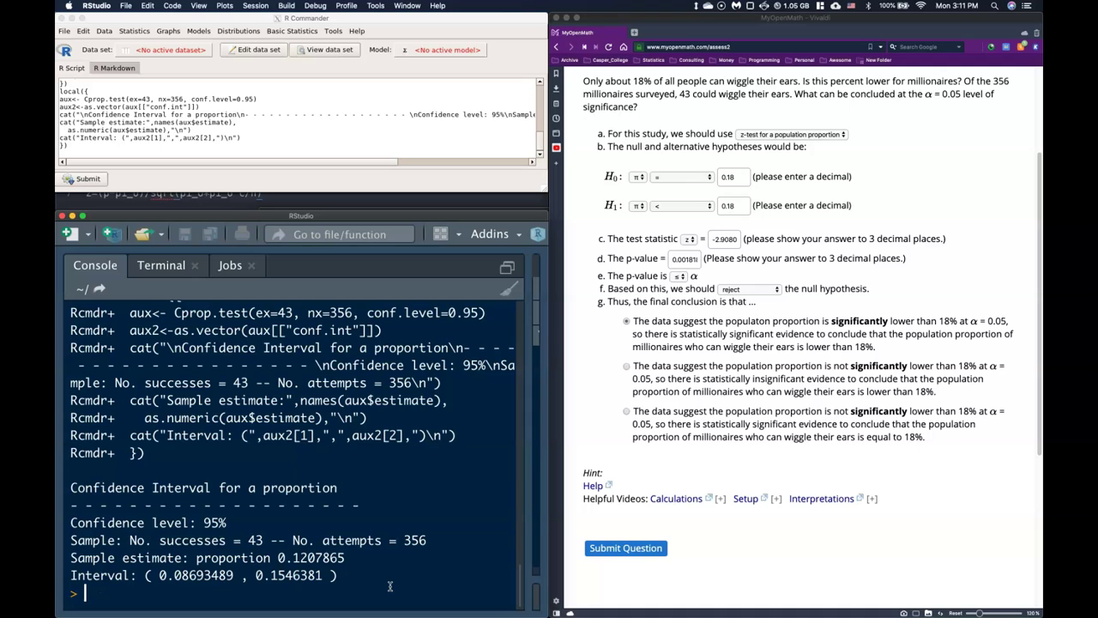
Check the formula notes and RStudio output, then return to the MyOpenMath question page.
click(326, 200)
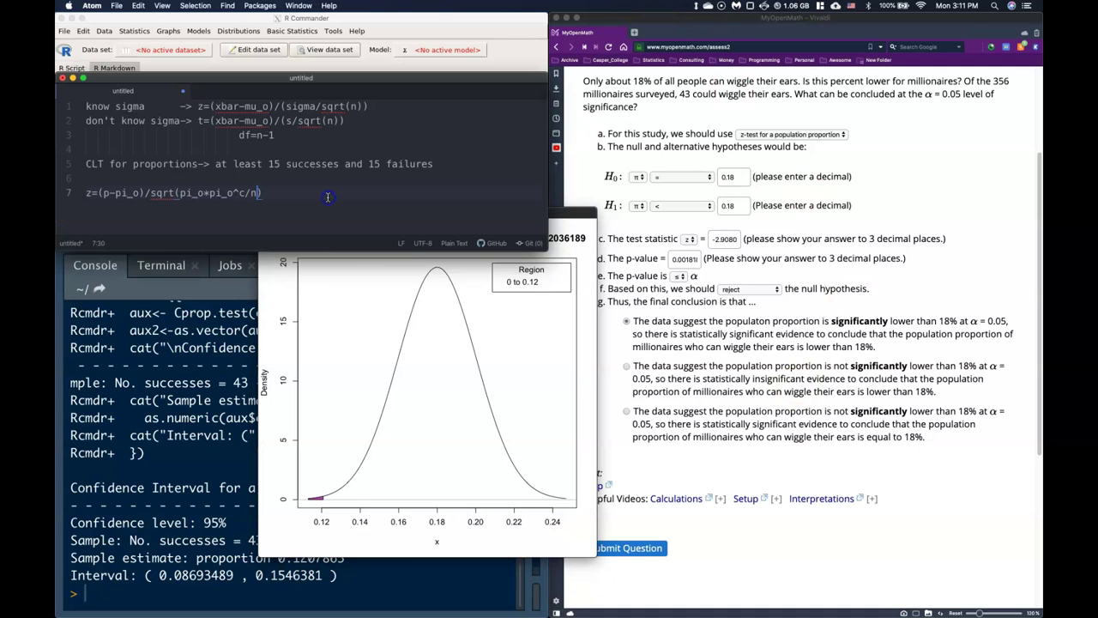
click(210, 385)
click(464, 384)
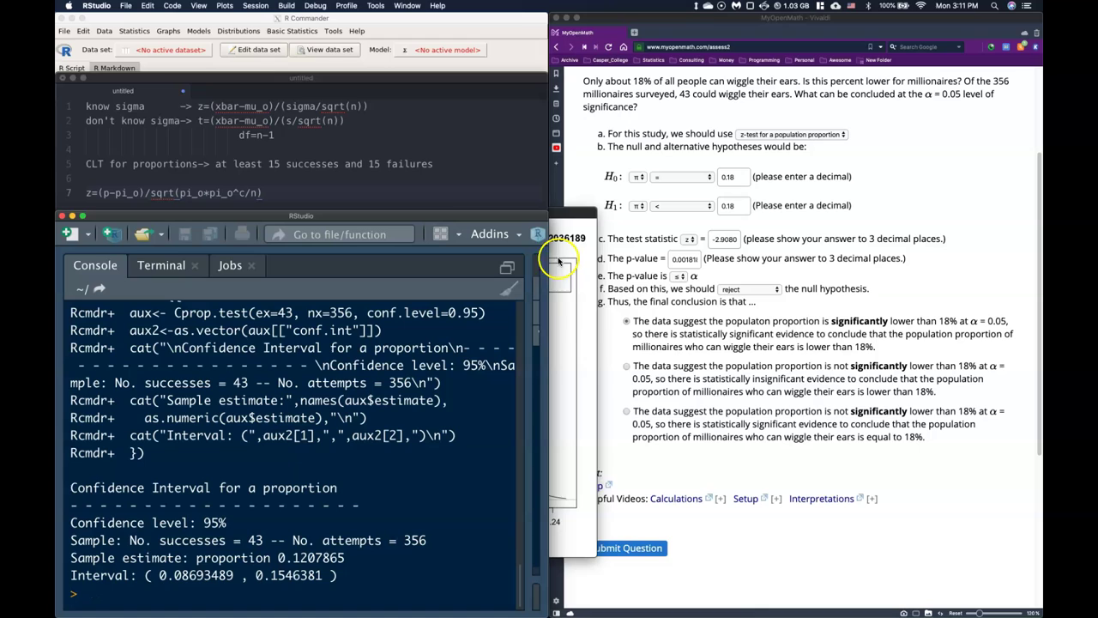
click(725, 387)
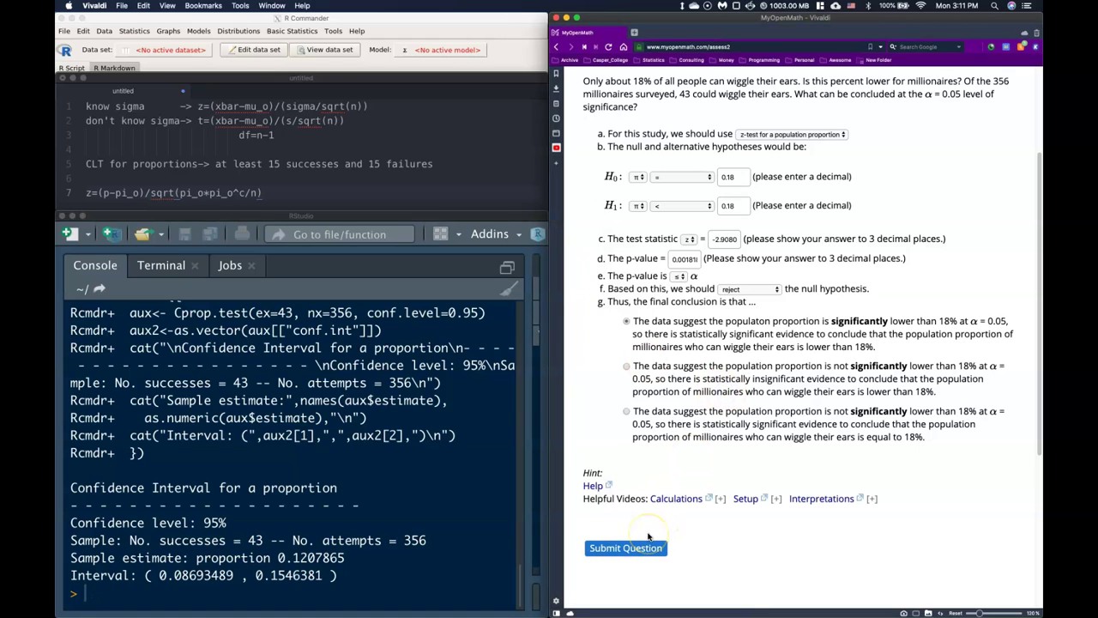